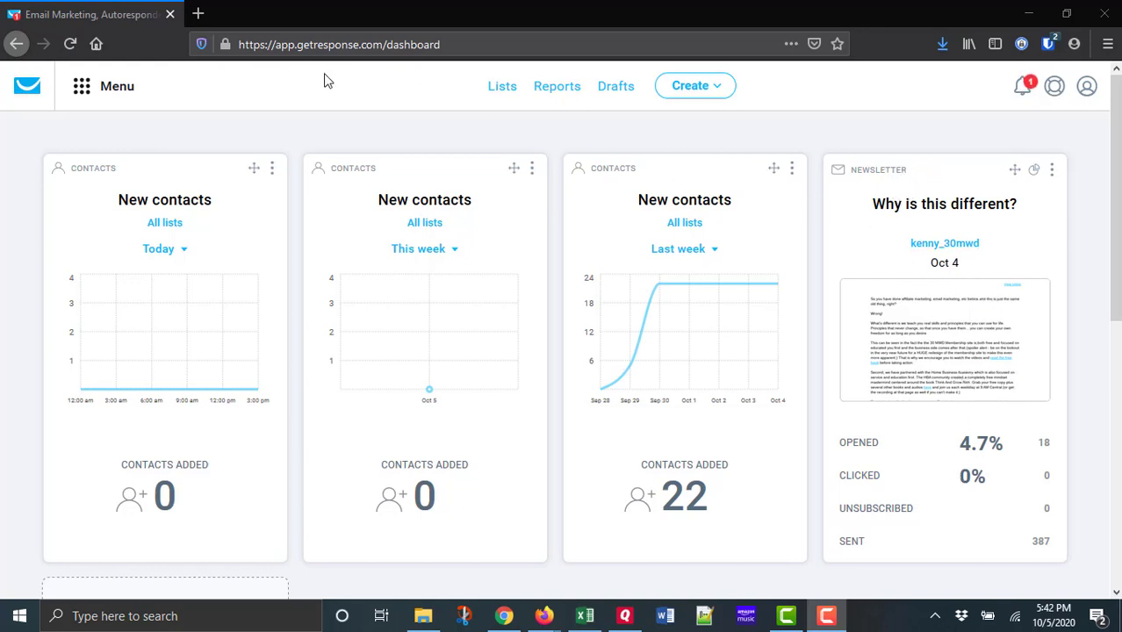
Open the sent newsletter "Why is this different?" from email marketing and bring its message design into the editor.
{"action": "left_click", "coordinate": [91, 91]}
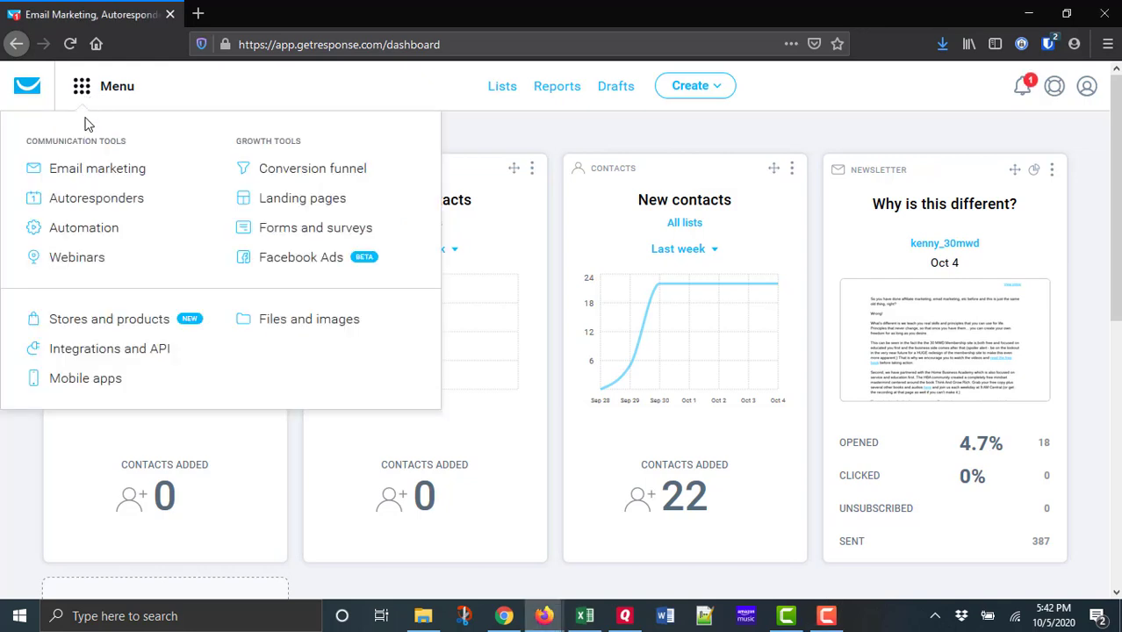
{"action": "left_click", "coordinate": [86, 179]}
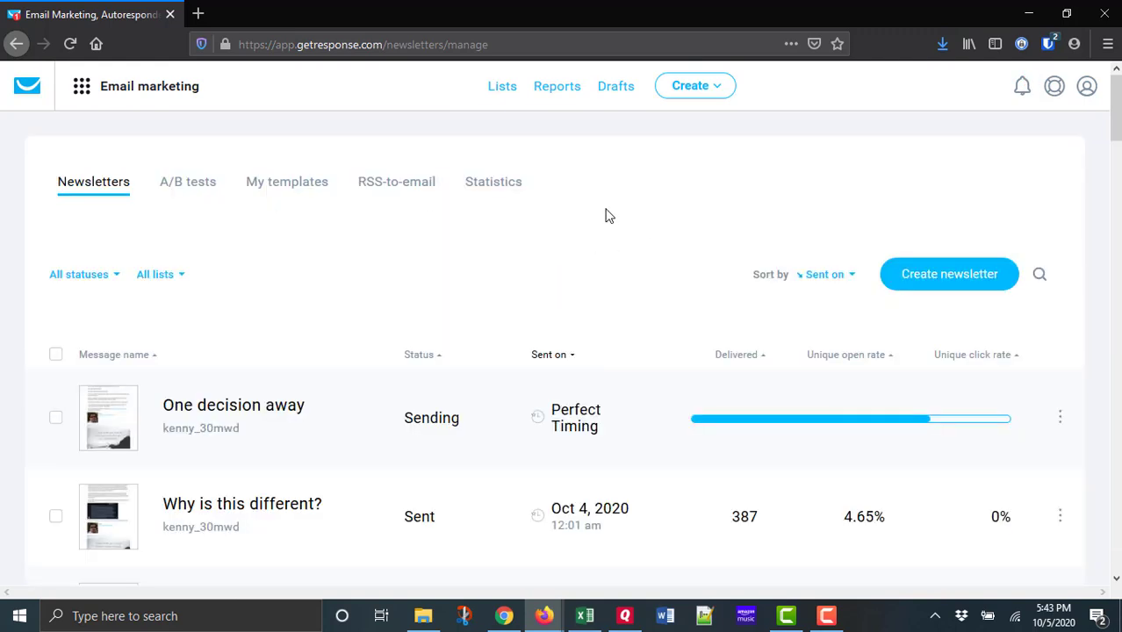
{"action": "left_click", "coordinate": [259, 505]}
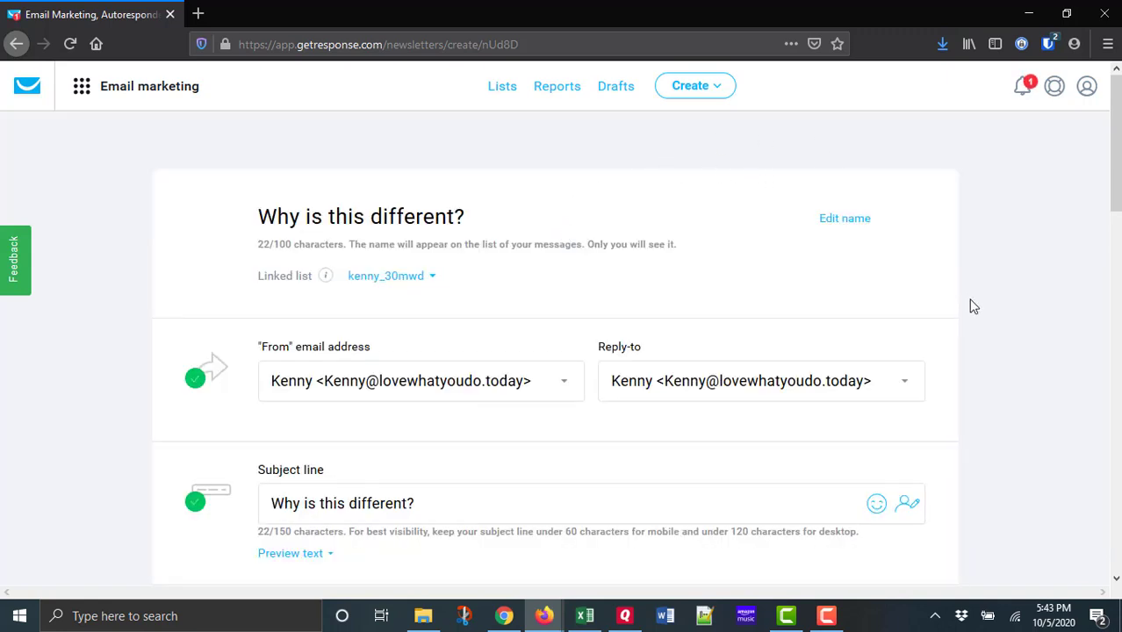
{"action": "scroll", "coordinate": [996, 329], "scroll_direction": "down", "scroll_amount": 5}
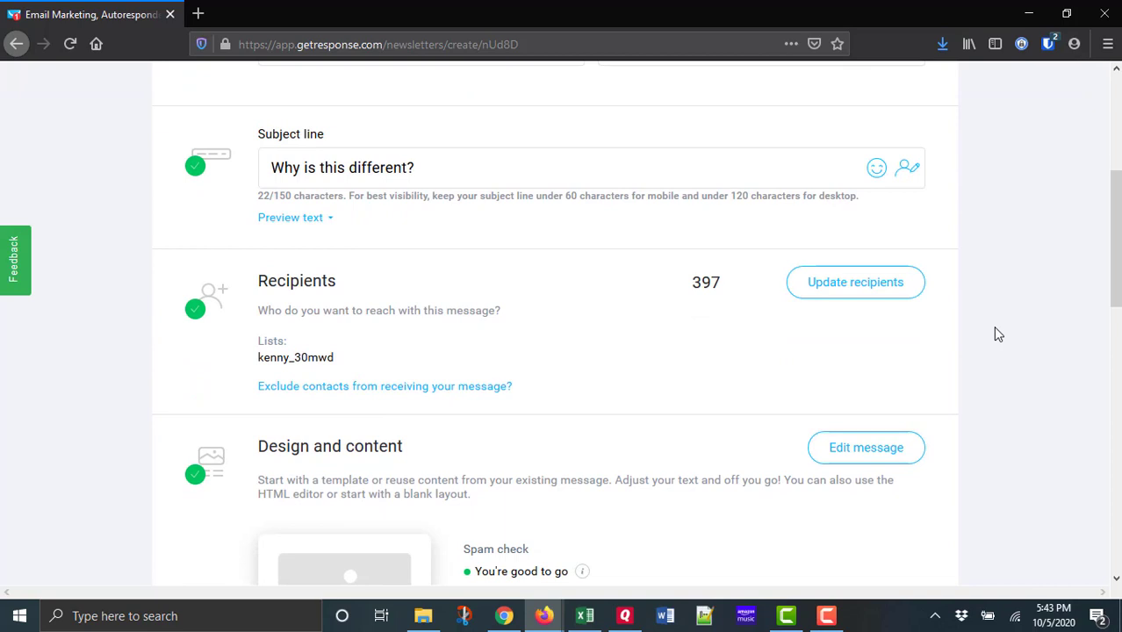
{"action": "scroll", "coordinate": [993, 326], "scroll_direction": "down", "scroll_amount": 2}
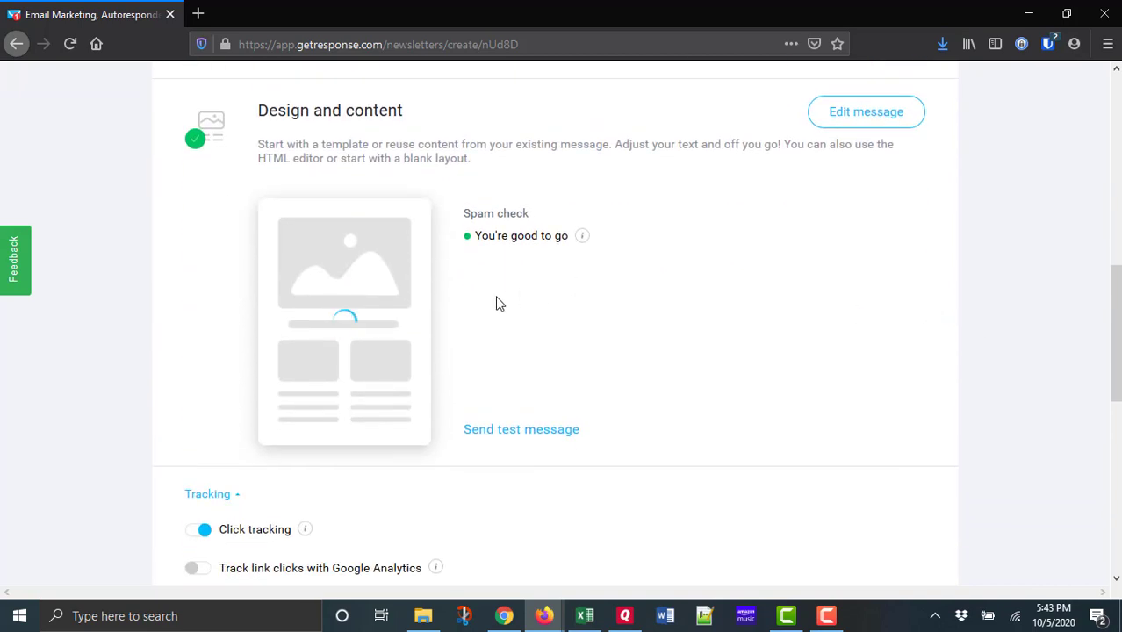
{"action": "left_click", "coordinate": [336, 321]}
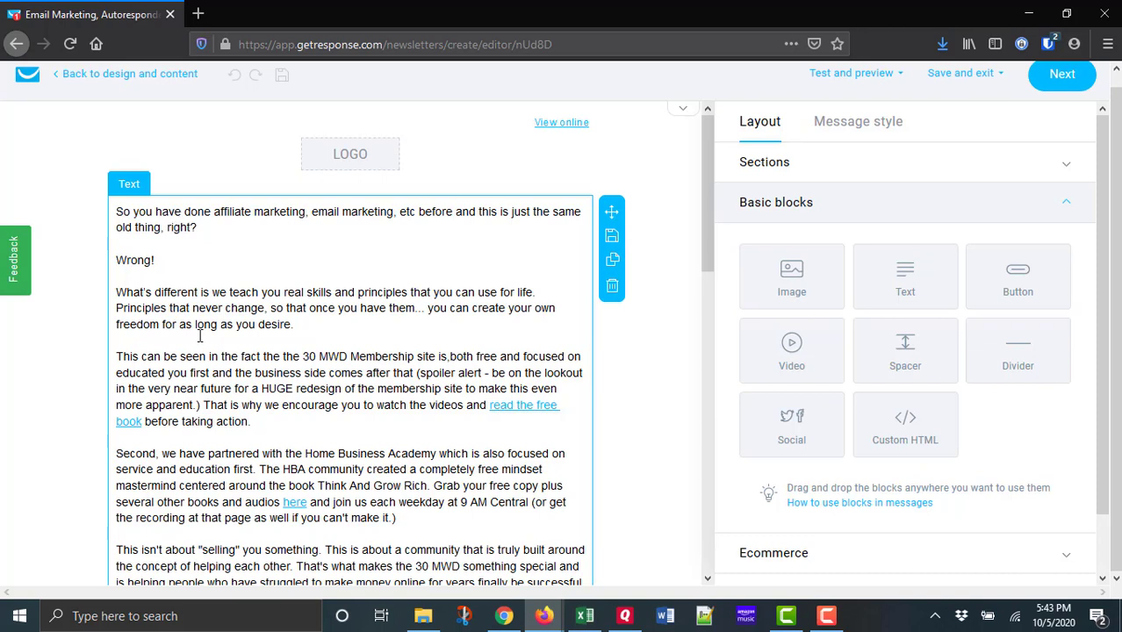
Copy the word "Wrong!" from the message text and save the message as a template with that name.
{"action": "left_click_drag", "start_coordinate": [173, 257], "coordinate": [116, 258]}
{"action": "key", "text": "ctrl+c"}
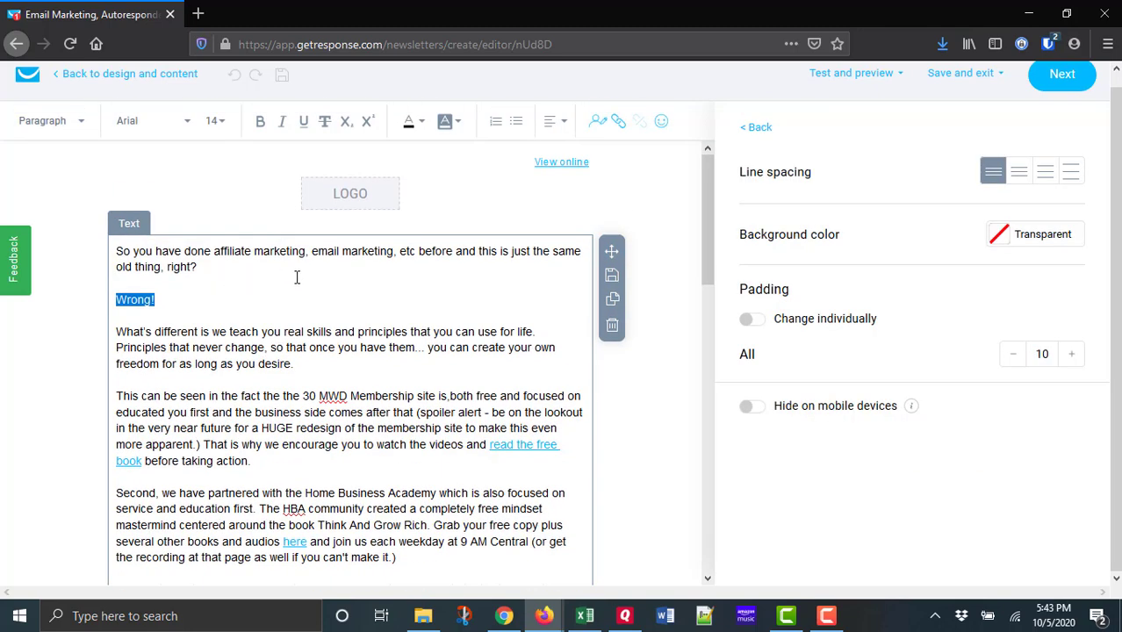
{"action": "left_click", "coordinate": [965, 82]}
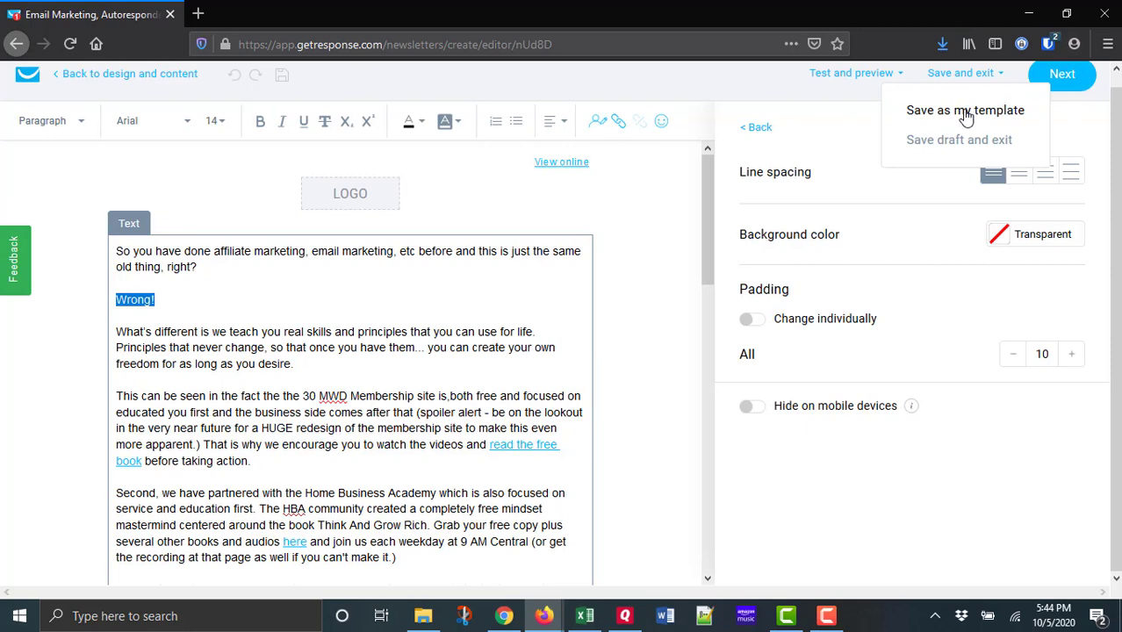
{"action": "left_click", "coordinate": [966, 112]}
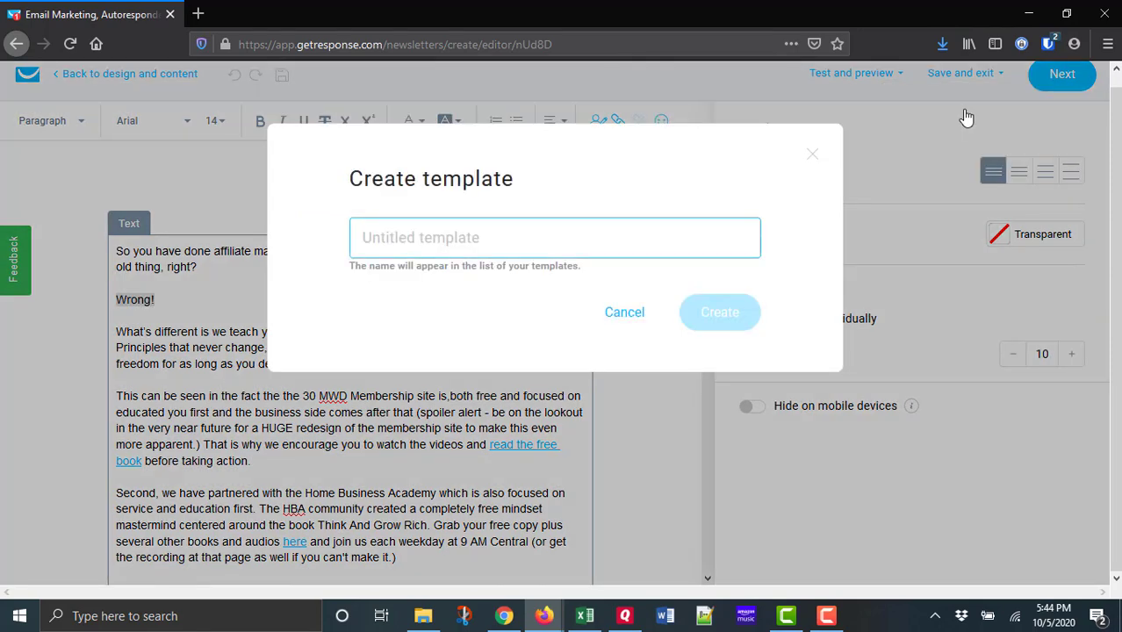
{"action": "key", "text": "ctrl+v"}
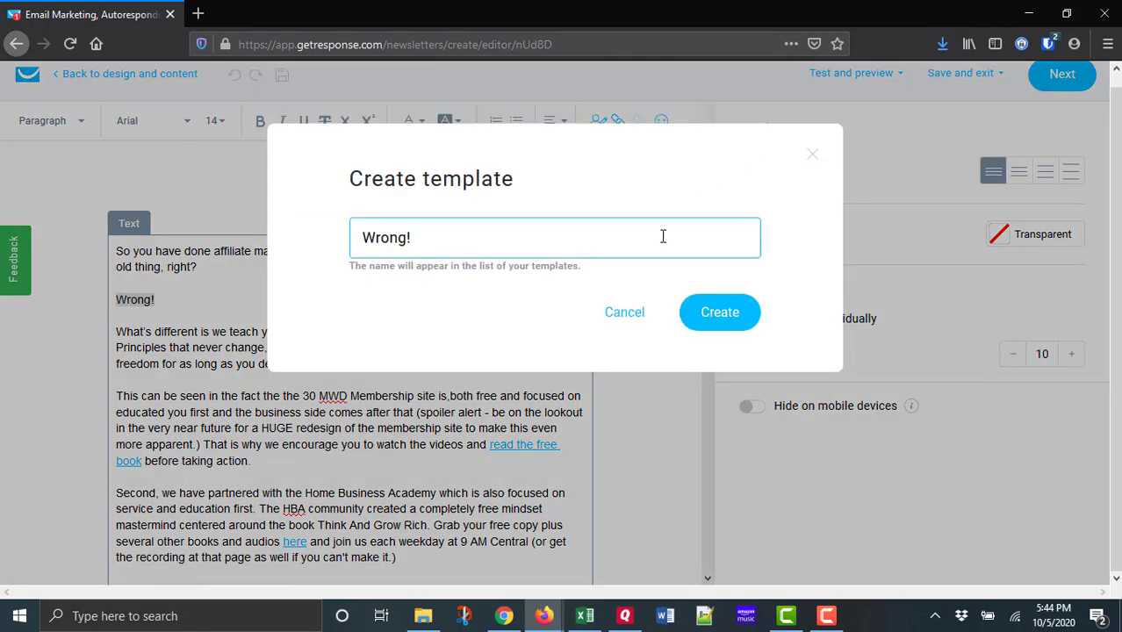
{"action": "left_click", "coordinate": [735, 321]}
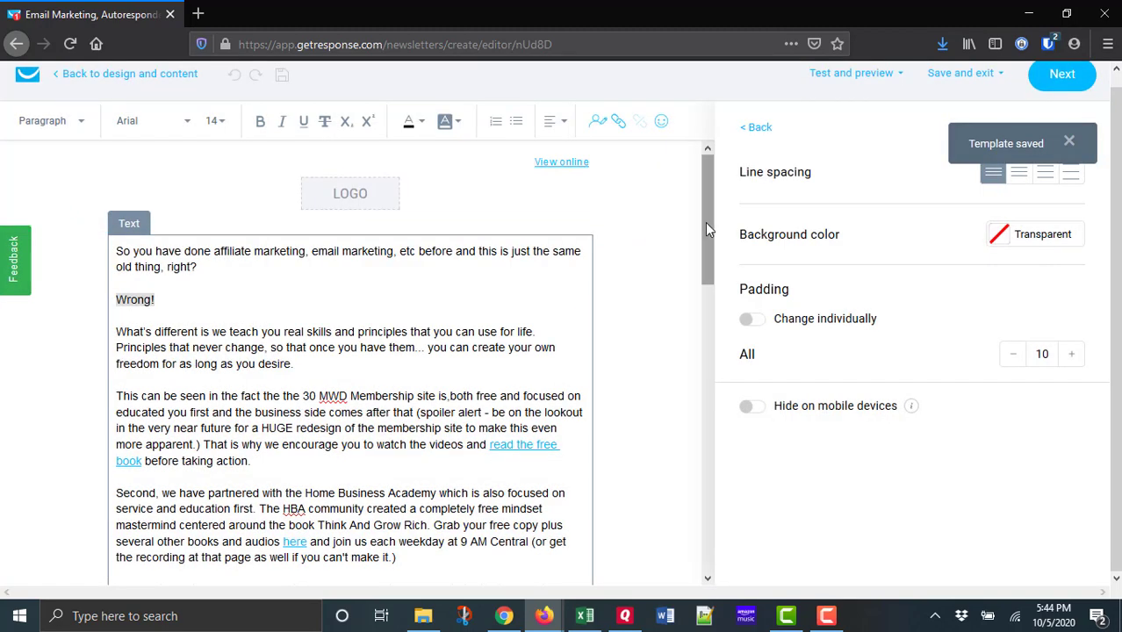
Leave the message editor and open the list of saved email templates in email marketing.
{"action": "left_click", "coordinate": [25, 79]}
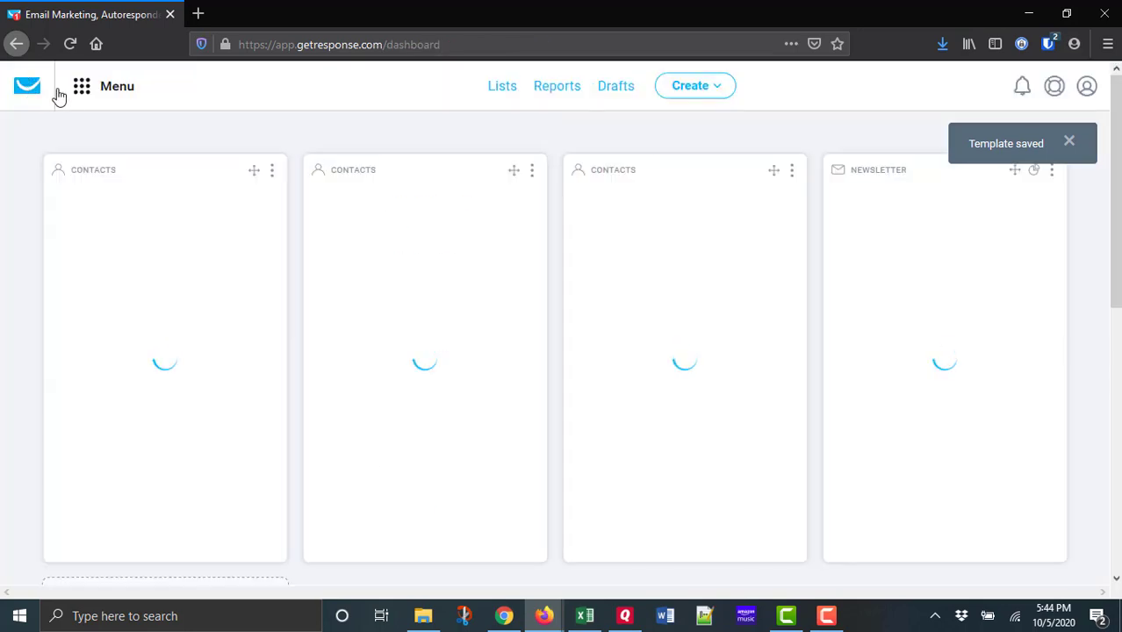
{"action": "left_click", "coordinate": [92, 93]}
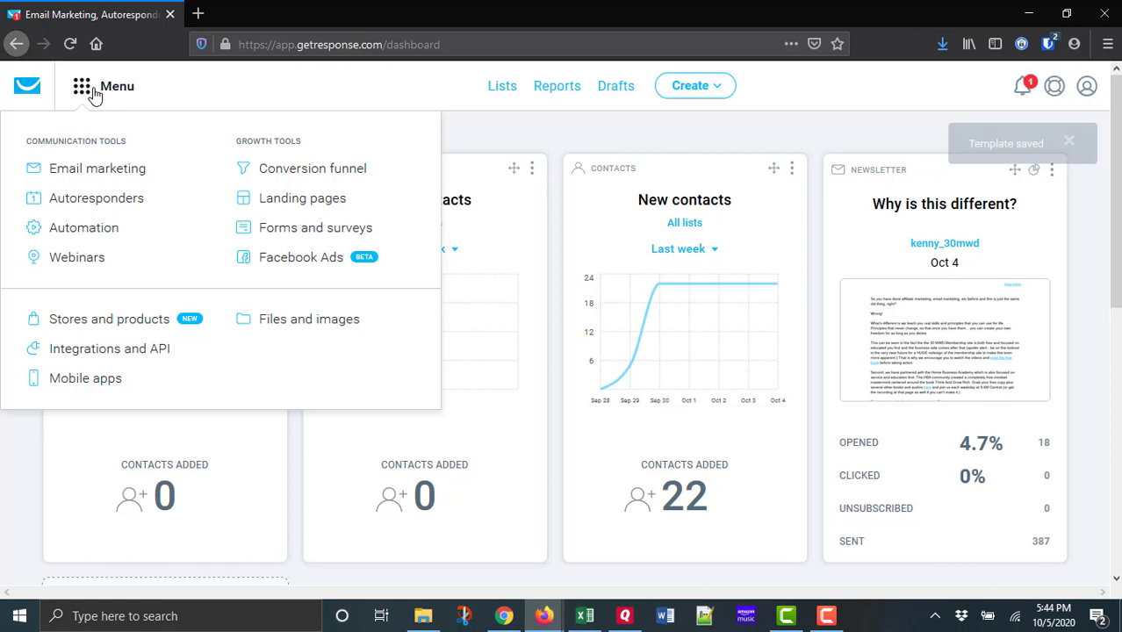
{"action": "left_click", "coordinate": [98, 173]}
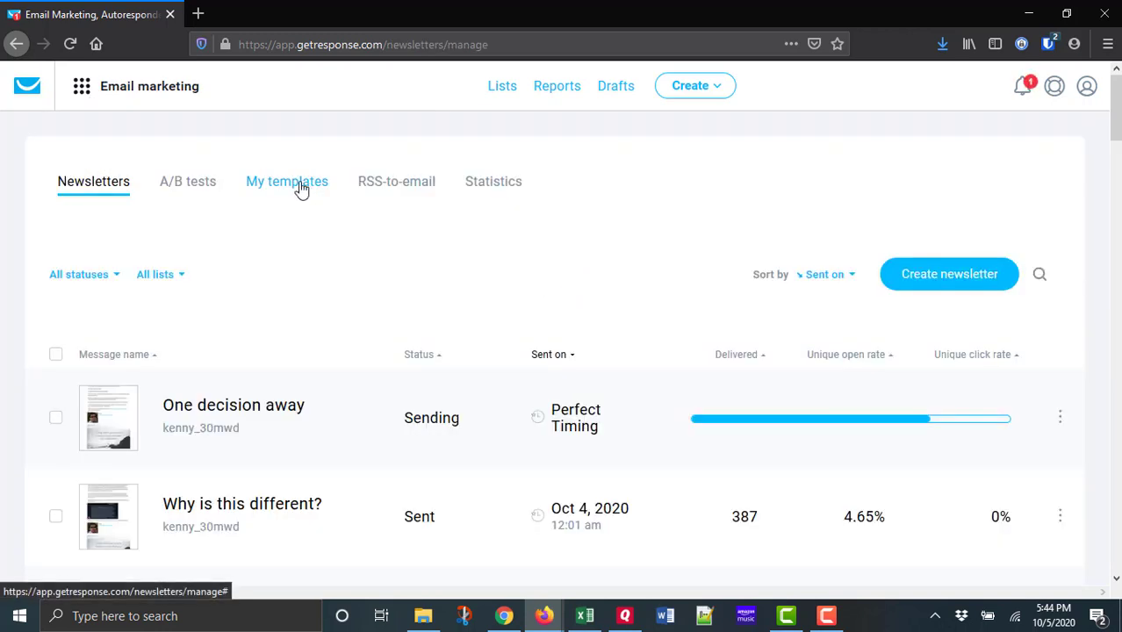
{"action": "left_click", "coordinate": [300, 188]}
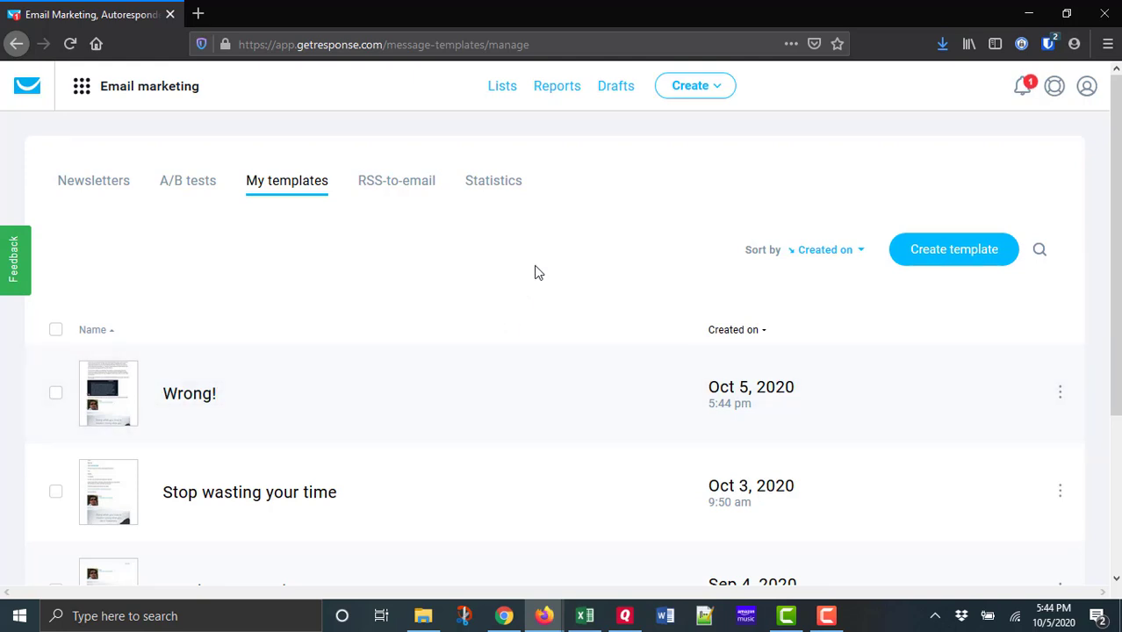
Download the "Wrong!" template as an HTML file and save it to the Desktop.
{"action": "left_click", "coordinate": [1061, 395]}
{"action": "left_click", "coordinate": [1059, 393]}
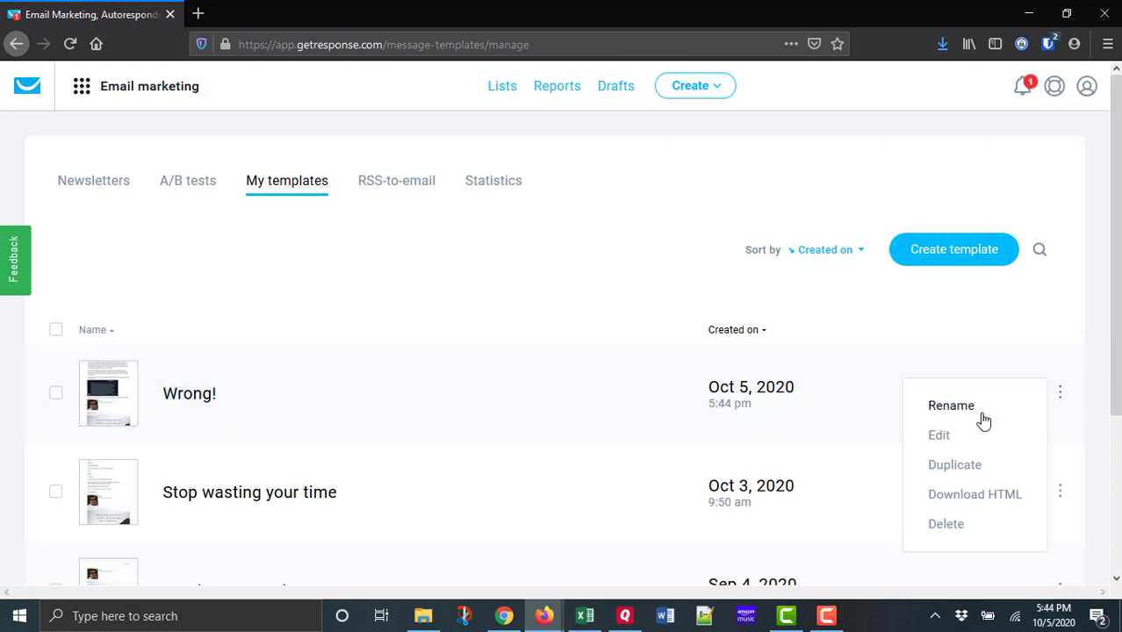
{"action": "left_click", "coordinate": [970, 496]}
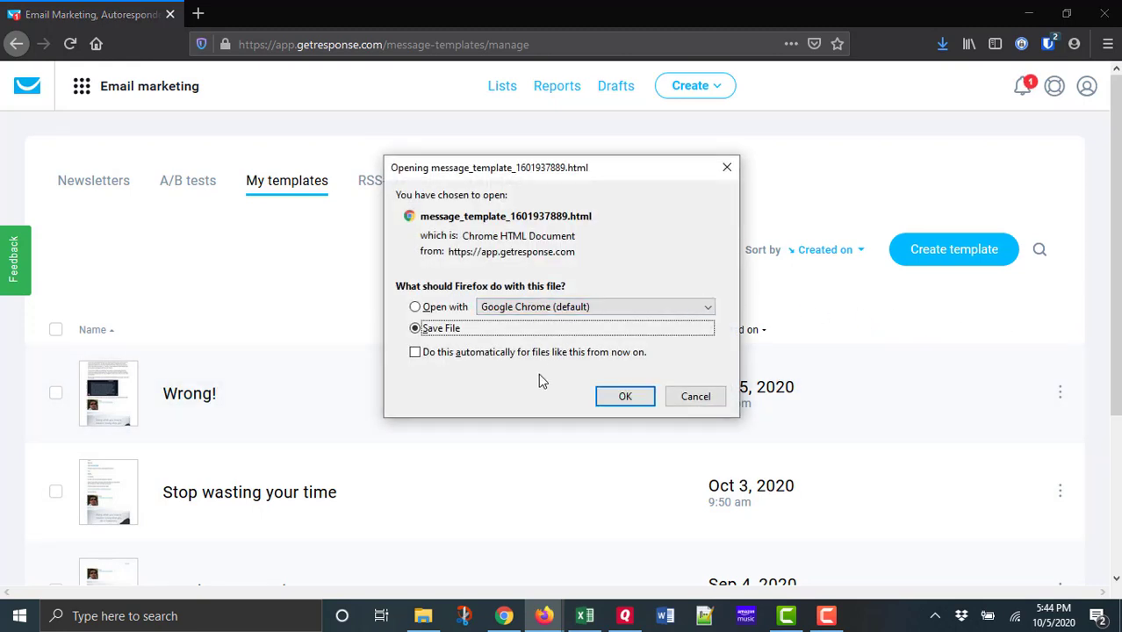
{"action": "left_click", "coordinate": [624, 395]}
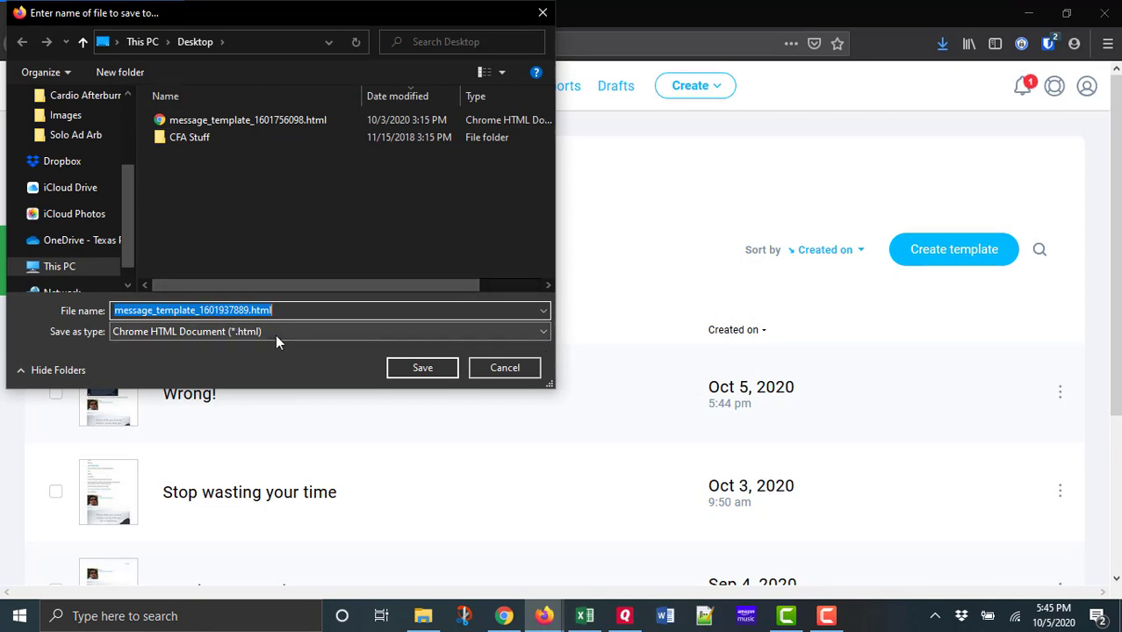
{"action": "left_click", "coordinate": [420, 369]}
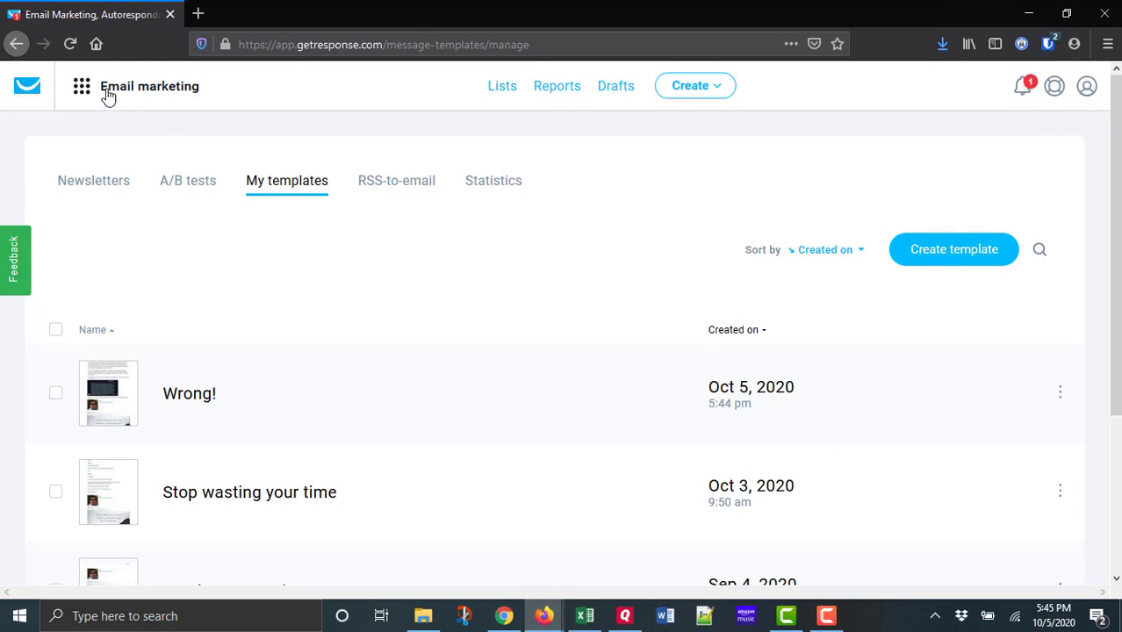
Return to the newsletter list through the dashboard and open the statistics for "Why is this different?".
{"action": "left_click", "coordinate": [22, 92]}
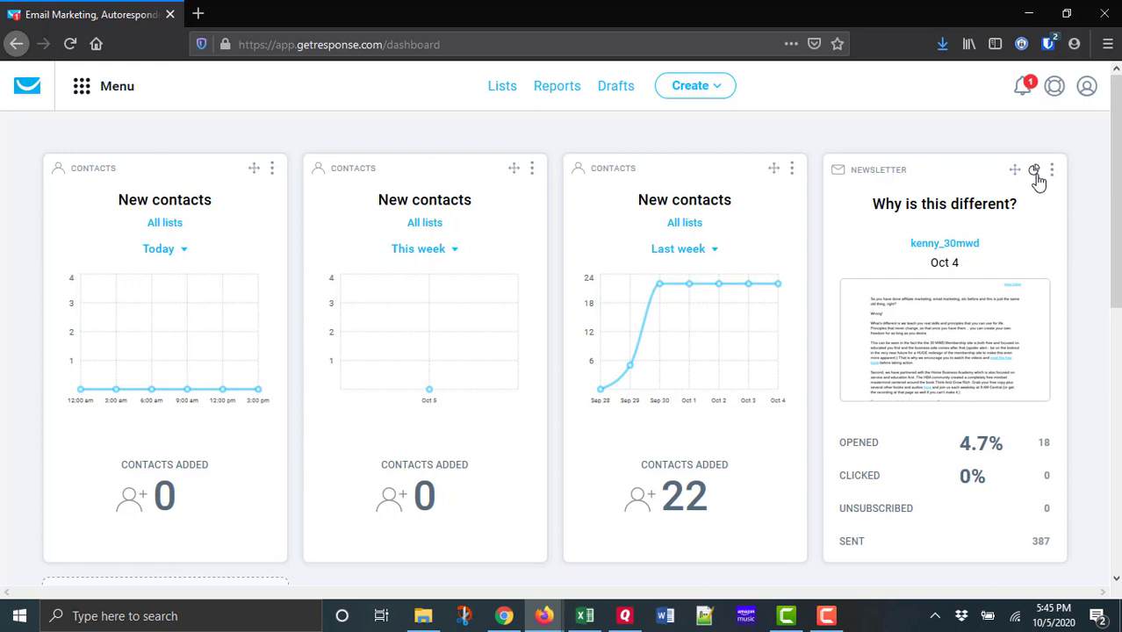
{"action": "left_click", "coordinate": [81, 91]}
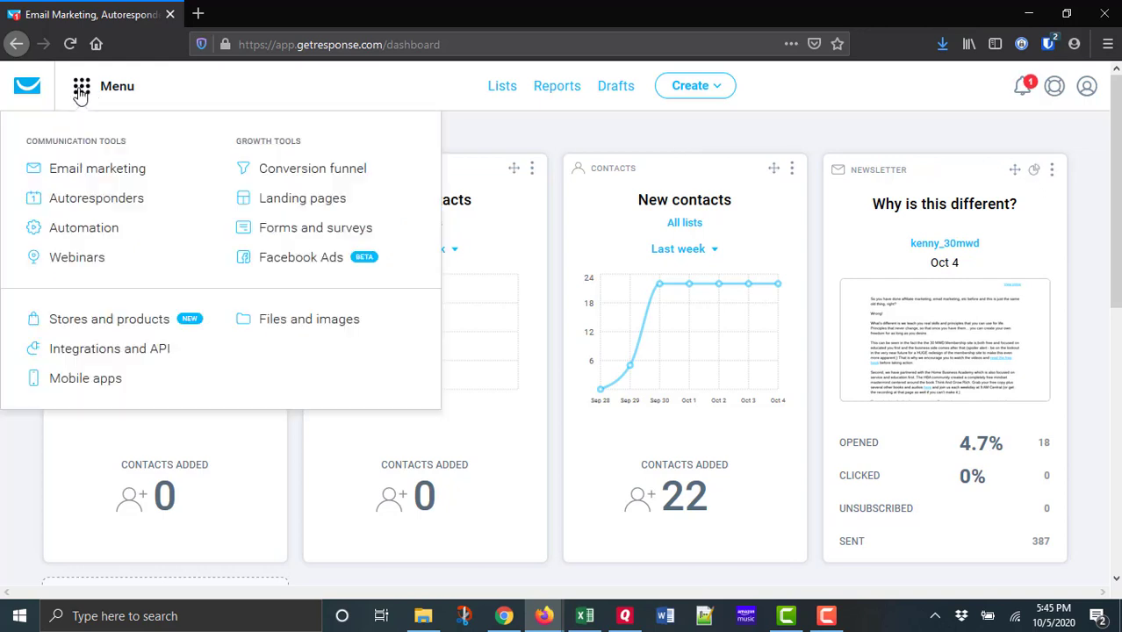
{"action": "left_click", "coordinate": [98, 169]}
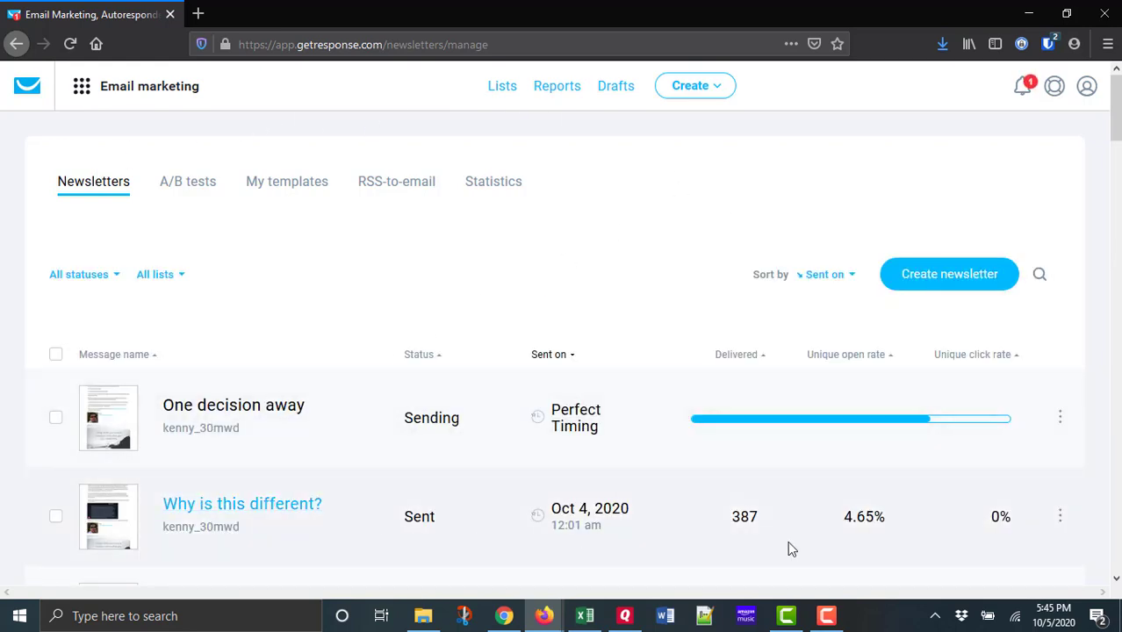
{"action": "left_click", "coordinate": [1060, 518]}
{"action": "scroll", "coordinate": [1062, 526], "scroll_direction": "down", "scroll_amount": 1}
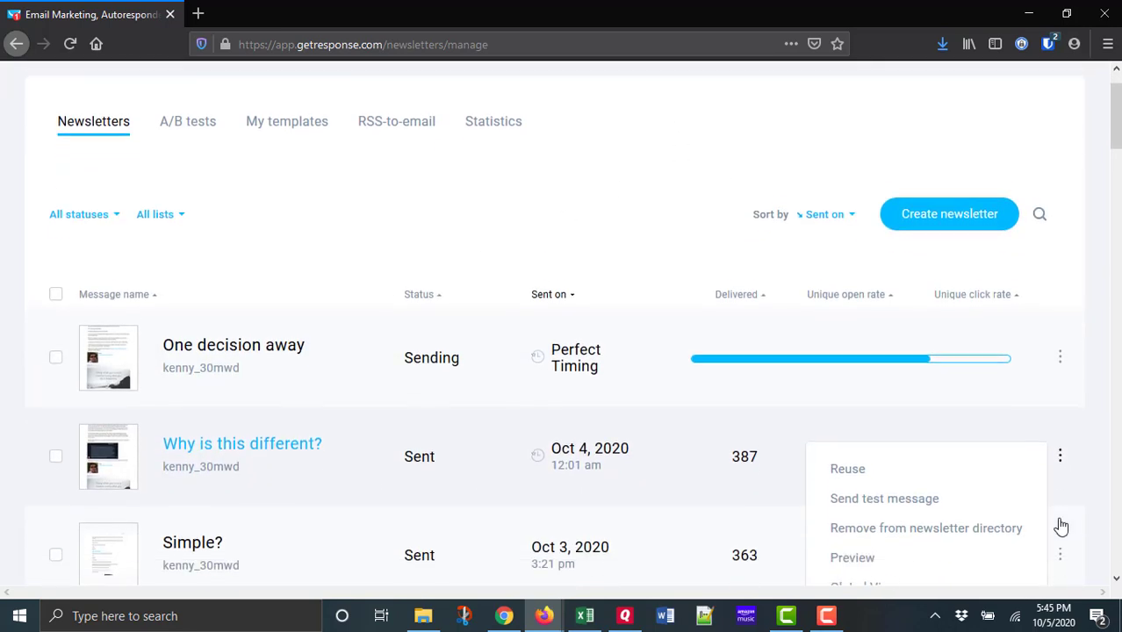
{"action": "scroll", "coordinate": [979, 527], "scroll_direction": "down", "scroll_amount": 2}
{"action": "left_click", "coordinate": [1058, 351]}
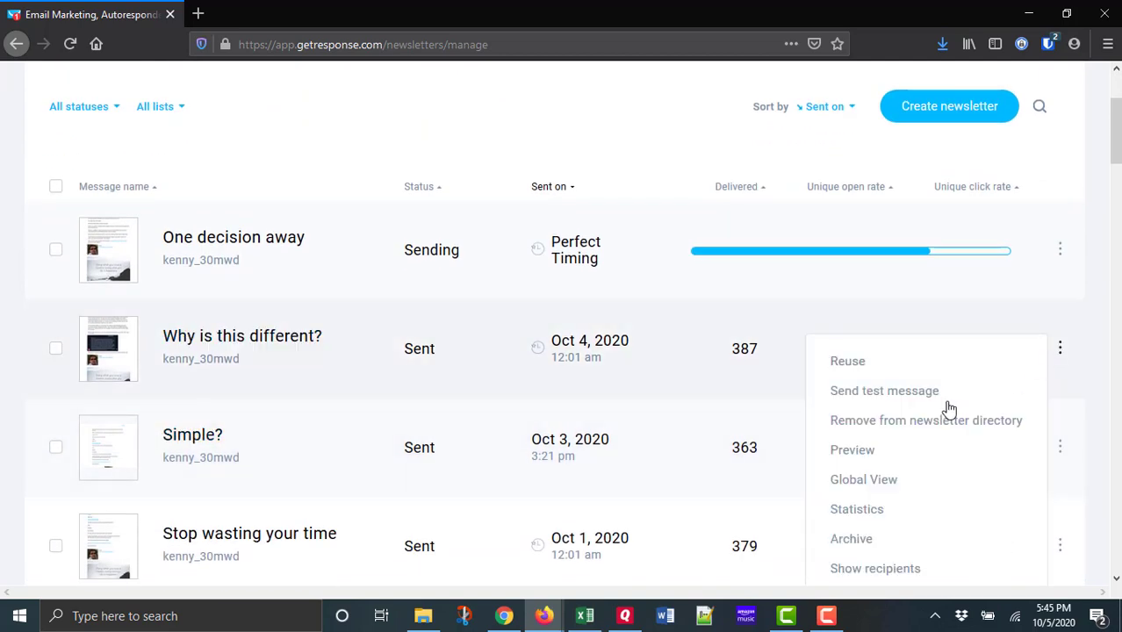
{"action": "left_click", "coordinate": [862, 511]}
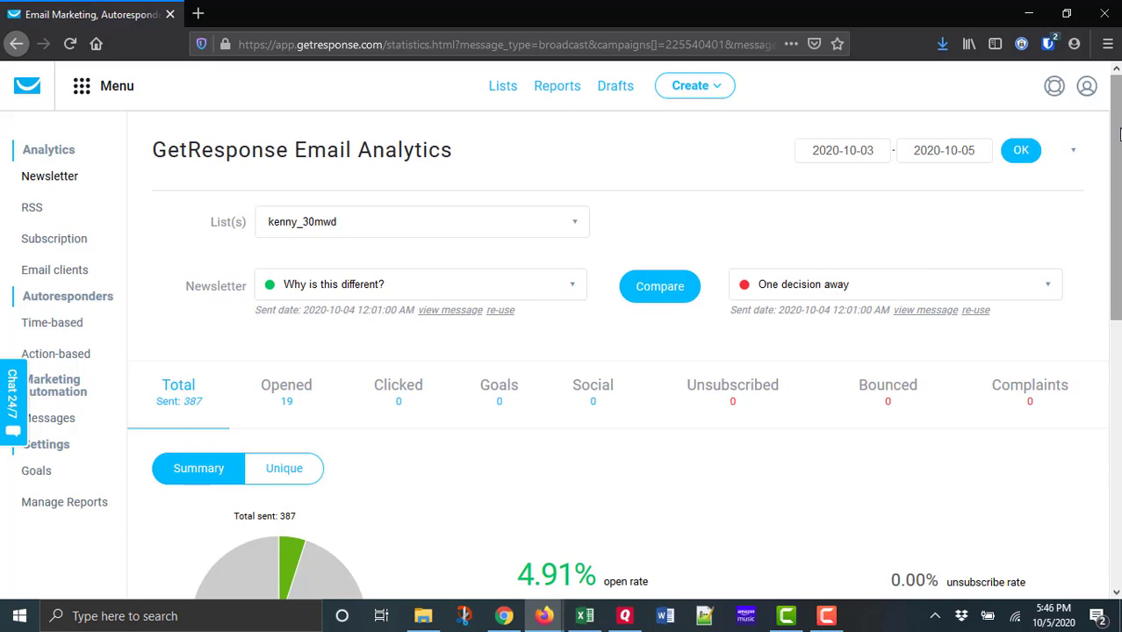
Select the contacts who left the newsletter unopened and start a new message for that segment in the Drag-and-Drop Email Editor.
{"action": "scroll", "coordinate": [1117, 134], "scroll_direction": "down", "scroll_amount": 3}
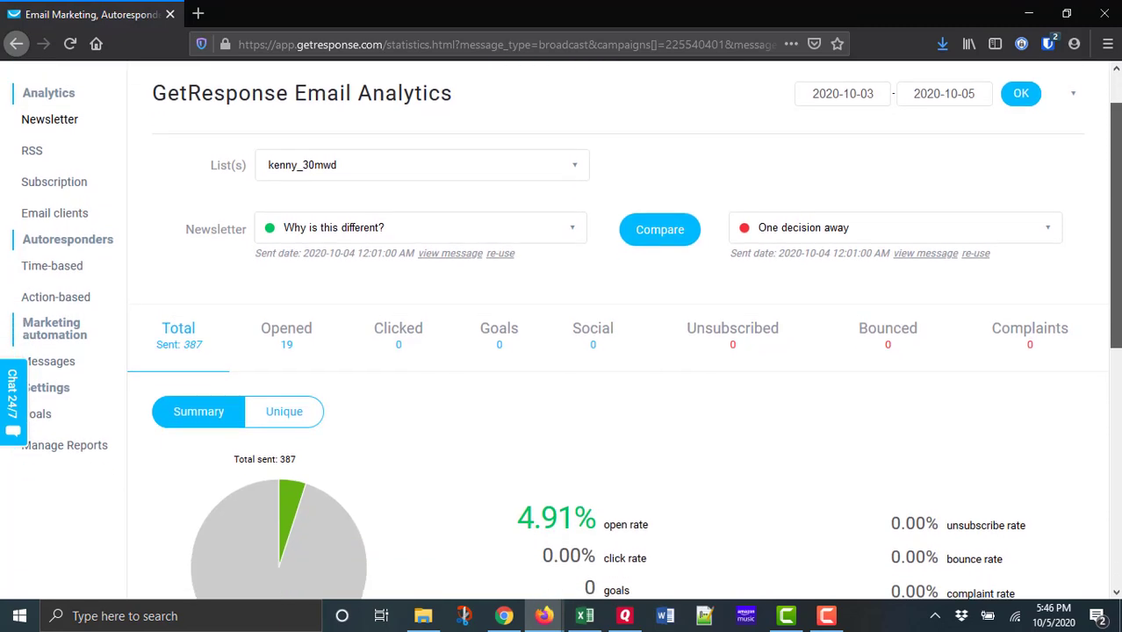
{"action": "scroll", "coordinate": [1117, 263], "scroll_direction": "down", "scroll_amount": 5}
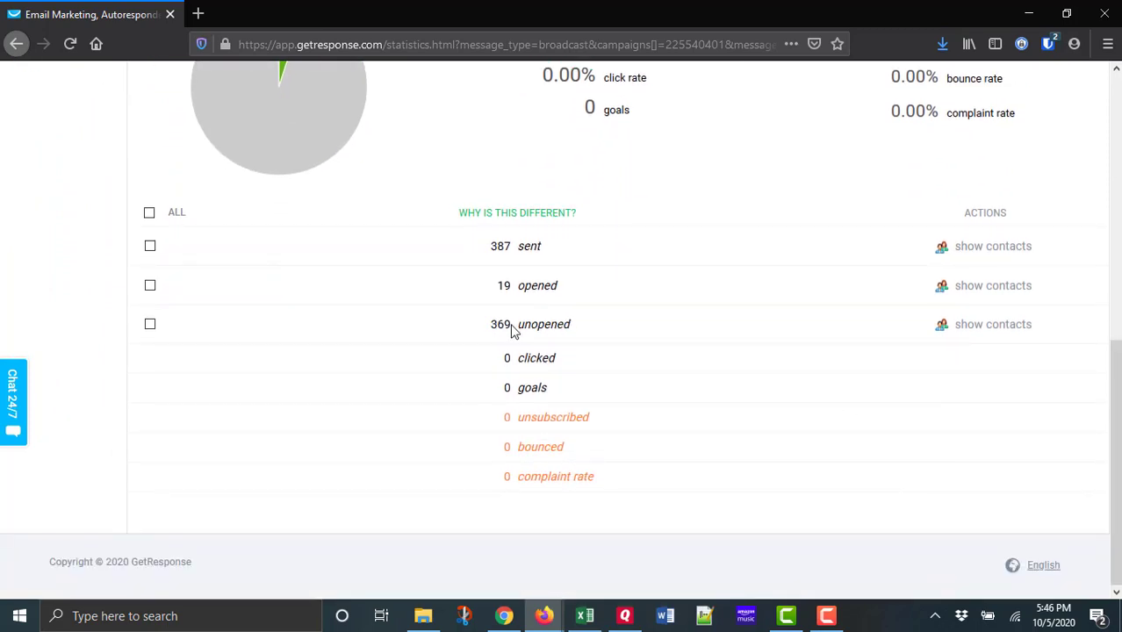
{"action": "left_click", "coordinate": [150, 326]}
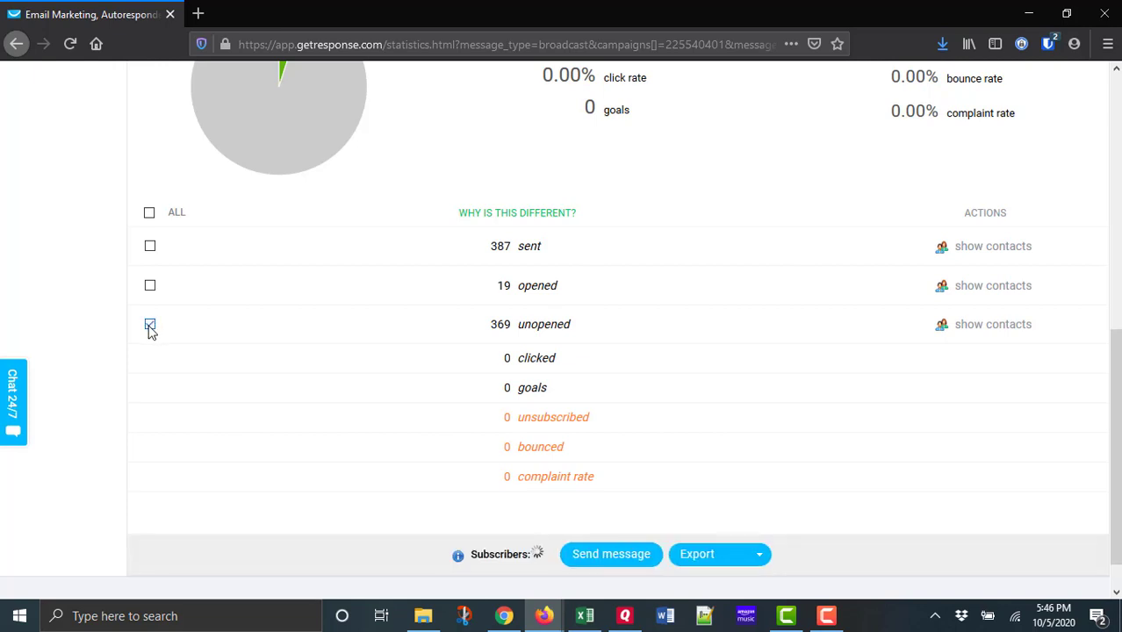
{"action": "left_click", "coordinate": [620, 557]}
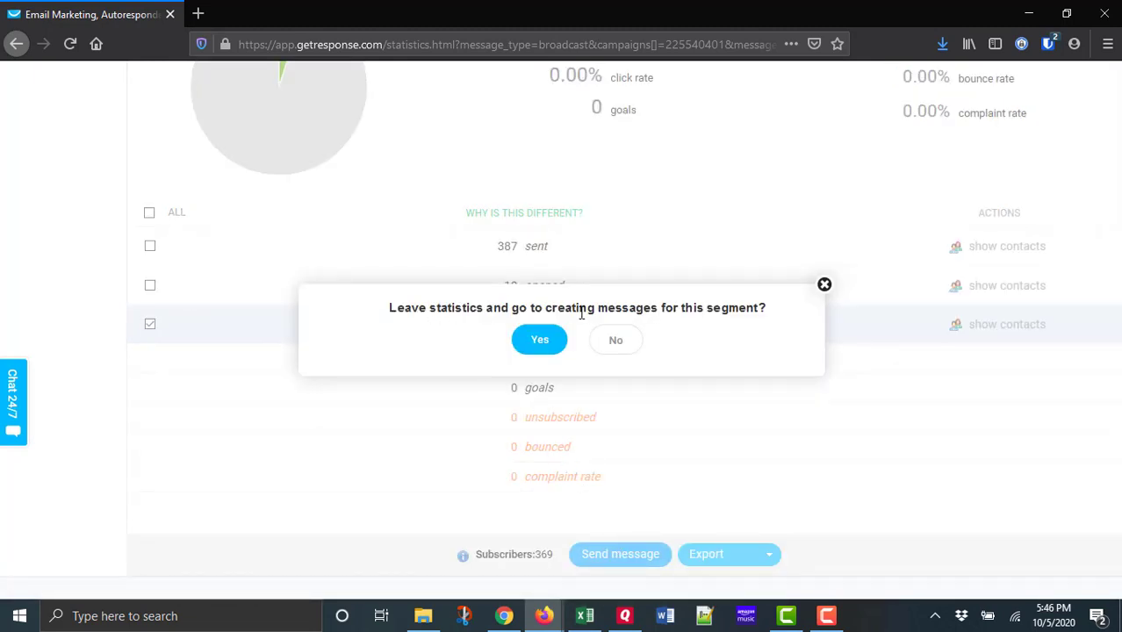
{"action": "left_click", "coordinate": [539, 341]}
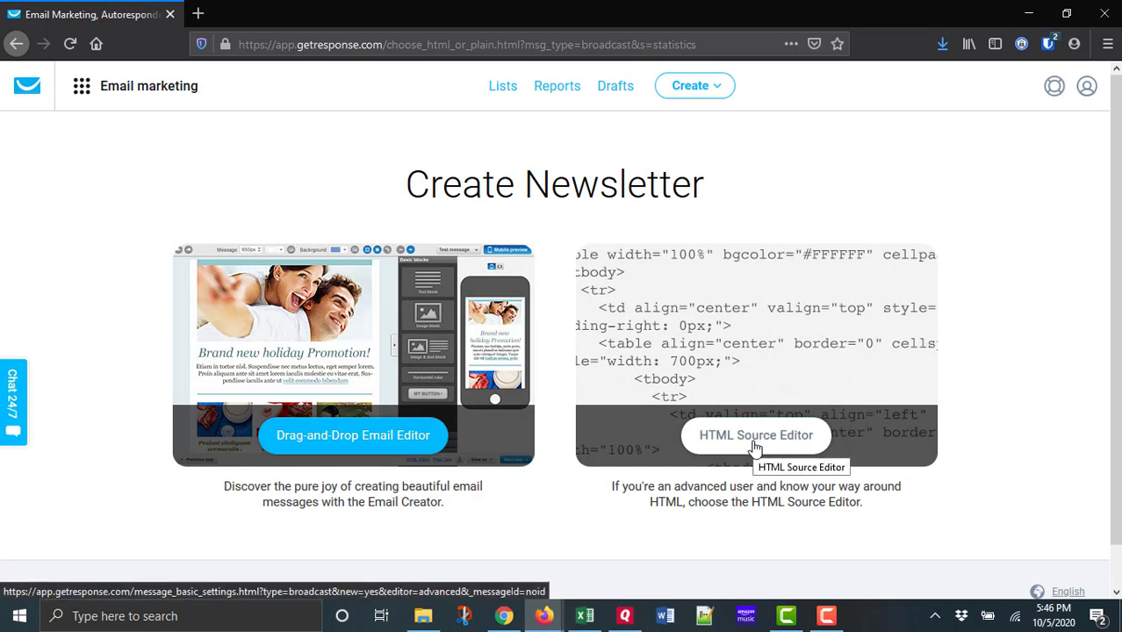
{"action": "left_click", "coordinate": [348, 448]}
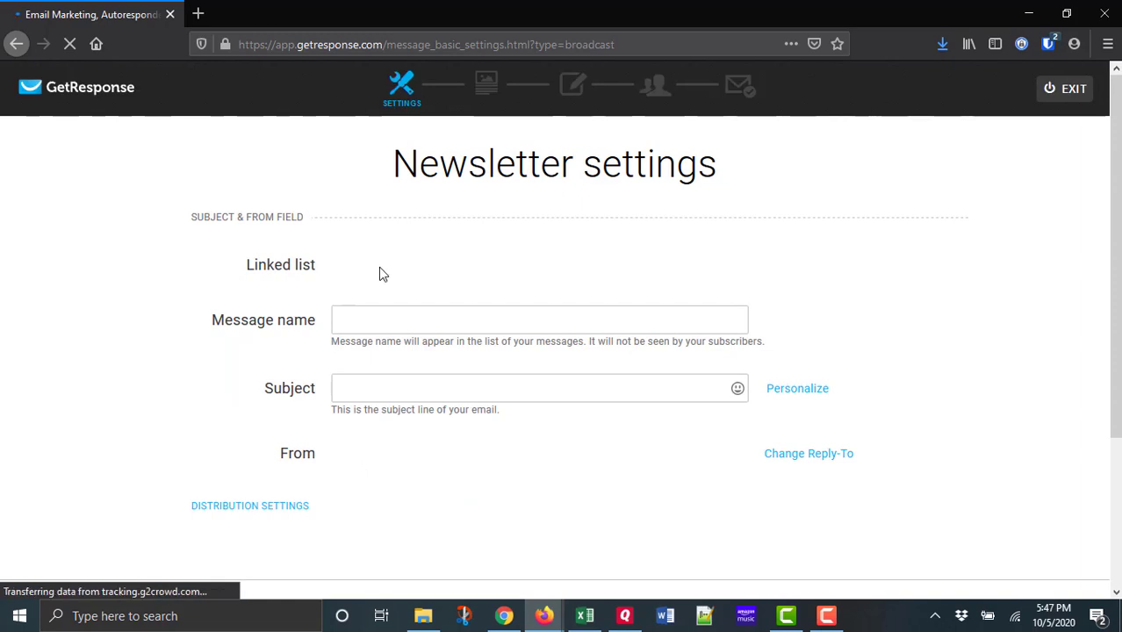
Enter "Wrong!" as both the message name and the subject line in the newsletter settings.
{"action": "left_click", "coordinate": [433, 312]}
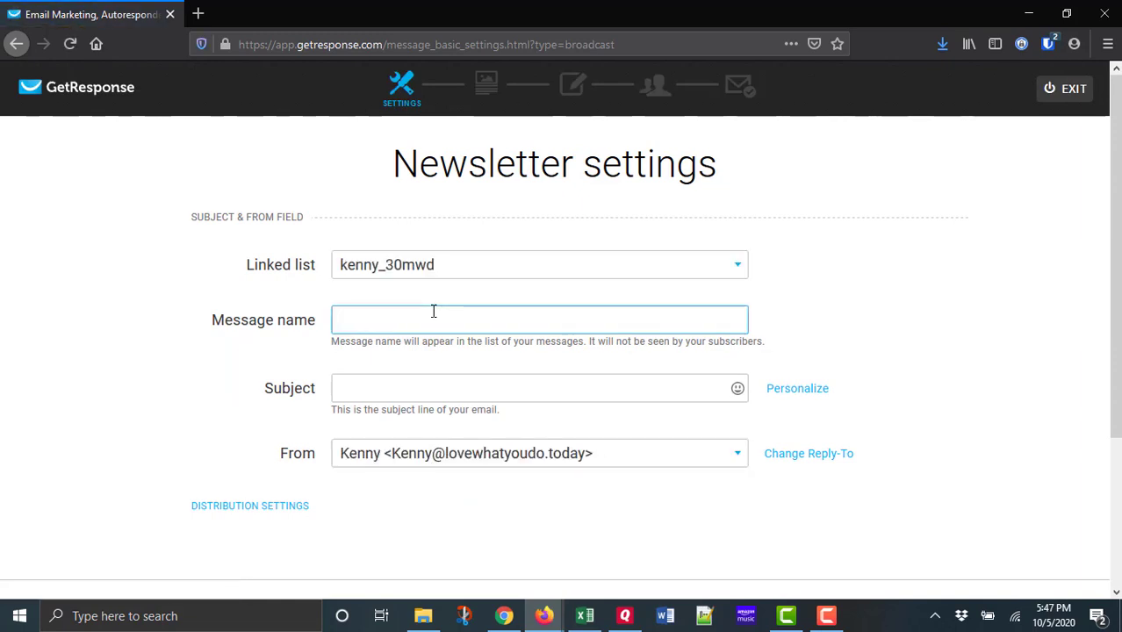
{"action": "type", "text": "Wrong"}
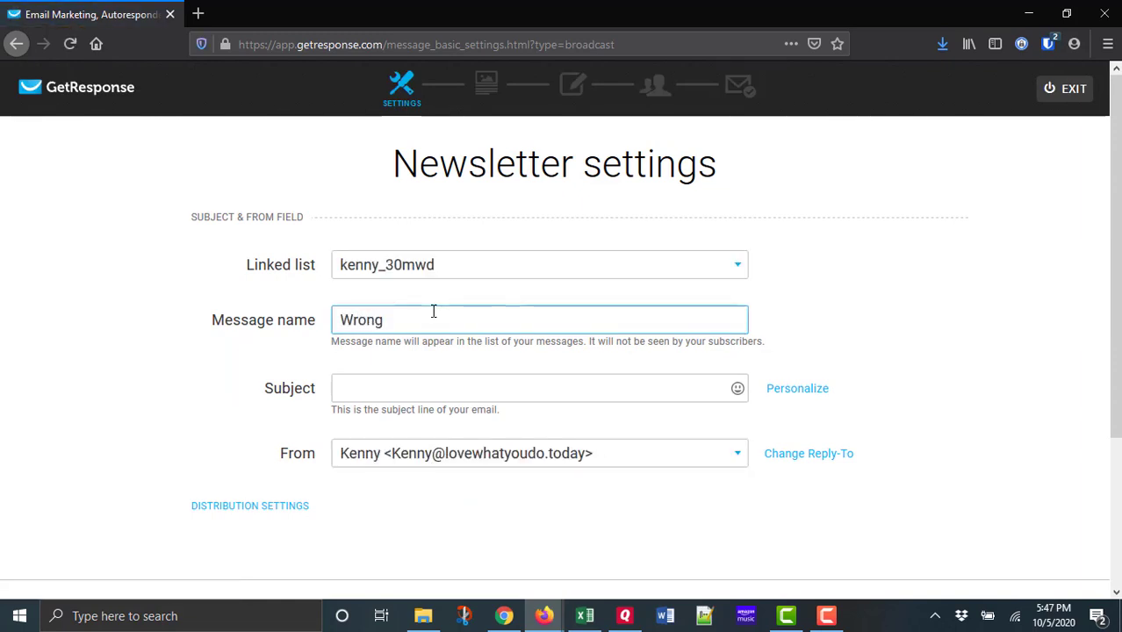
{"action": "type", "text": "!"}
{"action": "key", "text": "Tab"}
{"action": "type", "text": "W"}
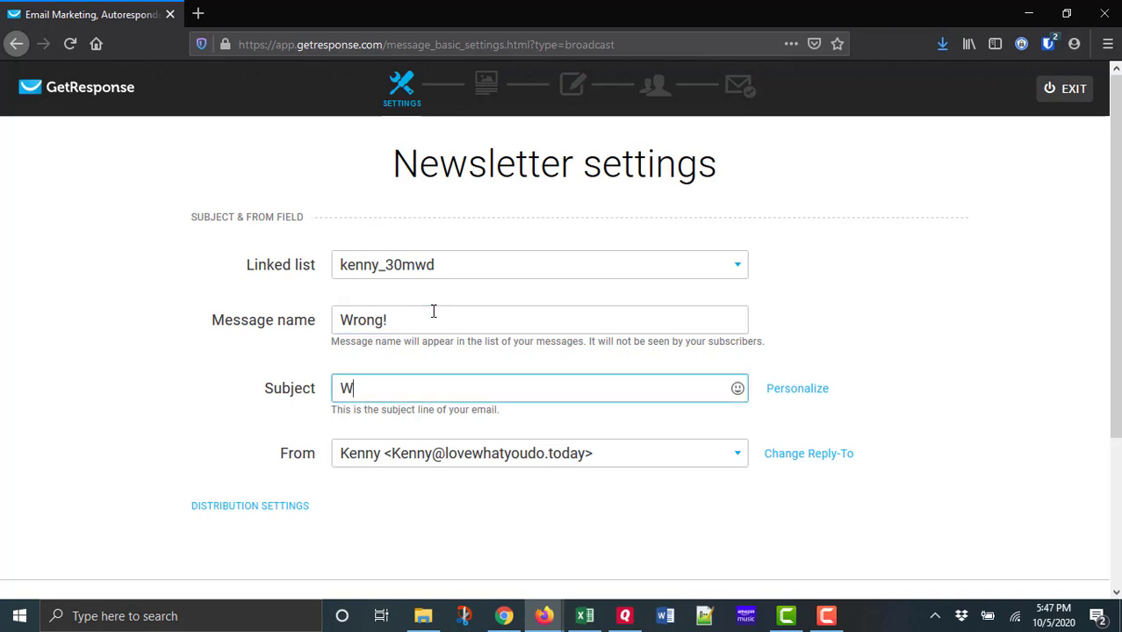
{"action": "type", "text": "rong!"}
{"action": "scroll", "coordinate": [203, 346], "scroll_direction": "down", "scroll_amount": 2}
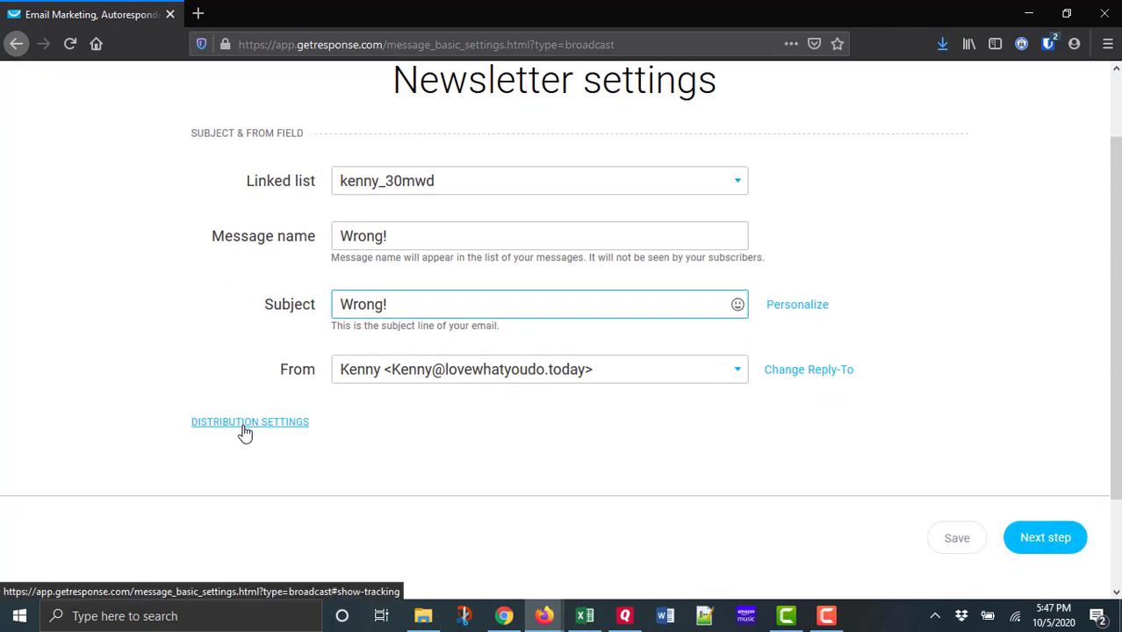
Expand the newsletter's distribution settings, review the tracking and sharing options, and continue to template selection.
{"action": "left_click", "coordinate": [242, 424]}
{"action": "scroll", "coordinate": [916, 449], "scroll_direction": "down", "scroll_amount": 3}
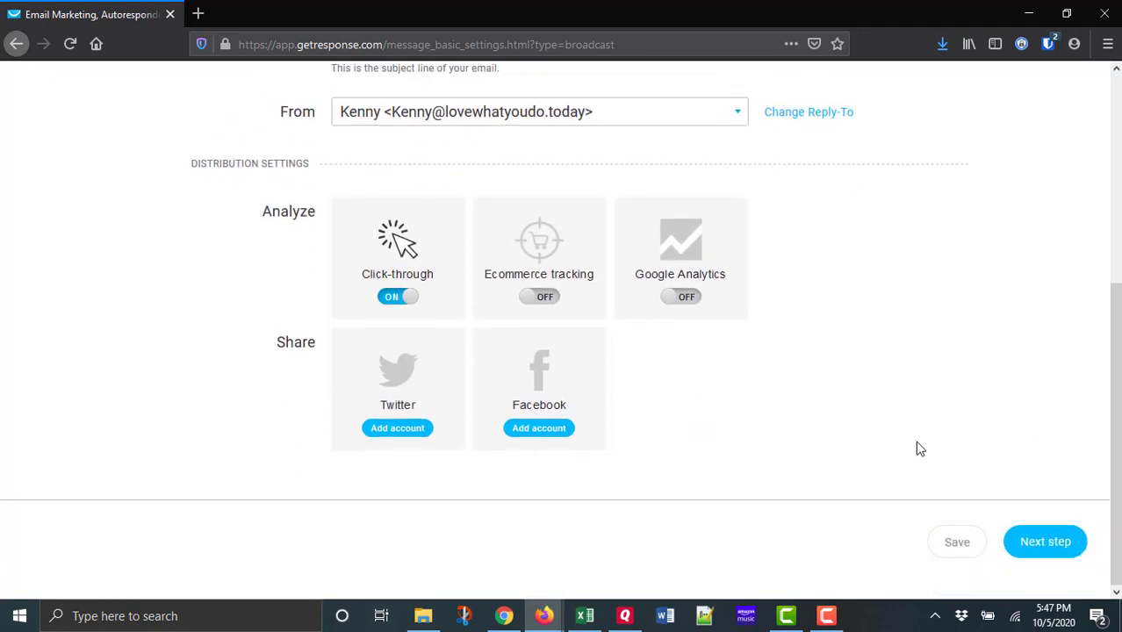
{"action": "scroll", "coordinate": [916, 449], "scroll_direction": "up", "scroll_amount": 1}
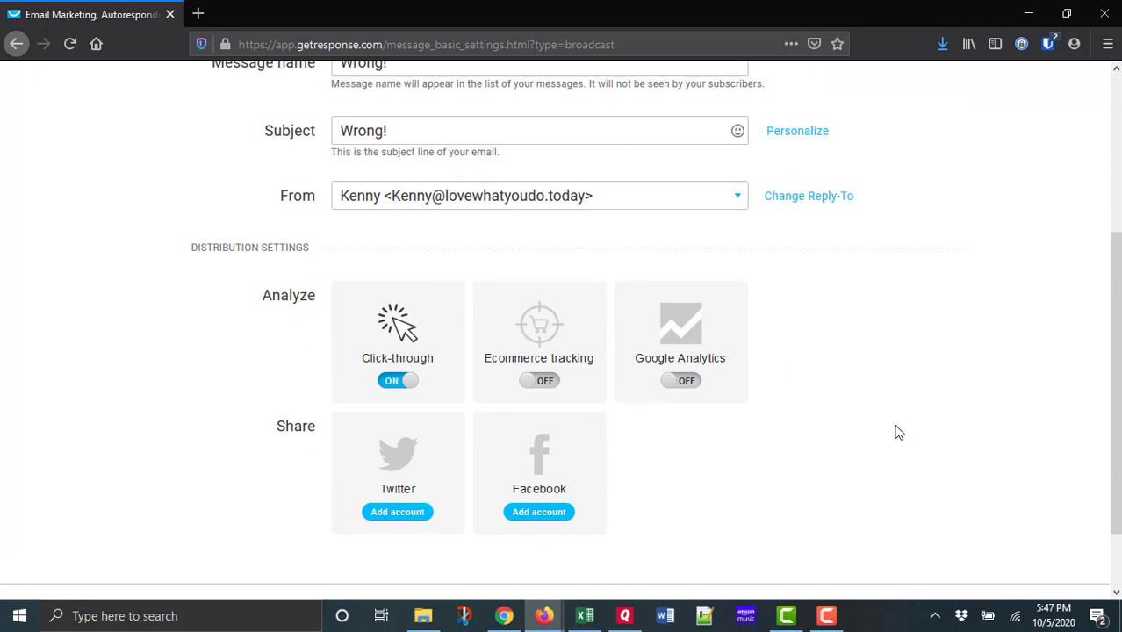
{"action": "scroll", "coordinate": [806, 381], "scroll_direction": "down", "scroll_amount": 1}
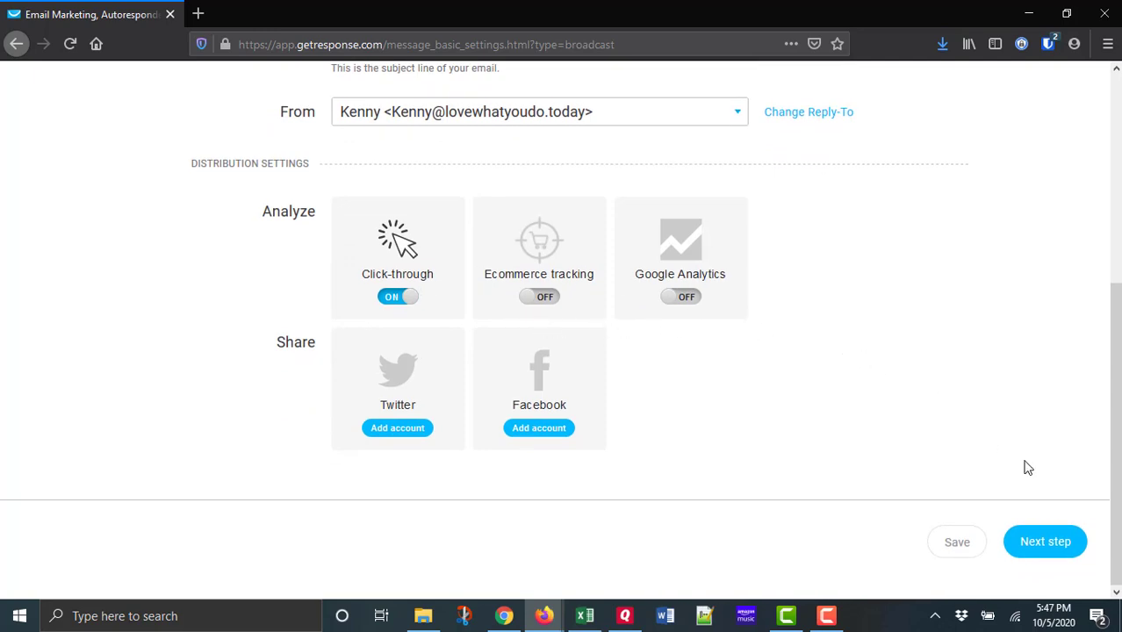
{"action": "left_click", "coordinate": [1045, 542]}
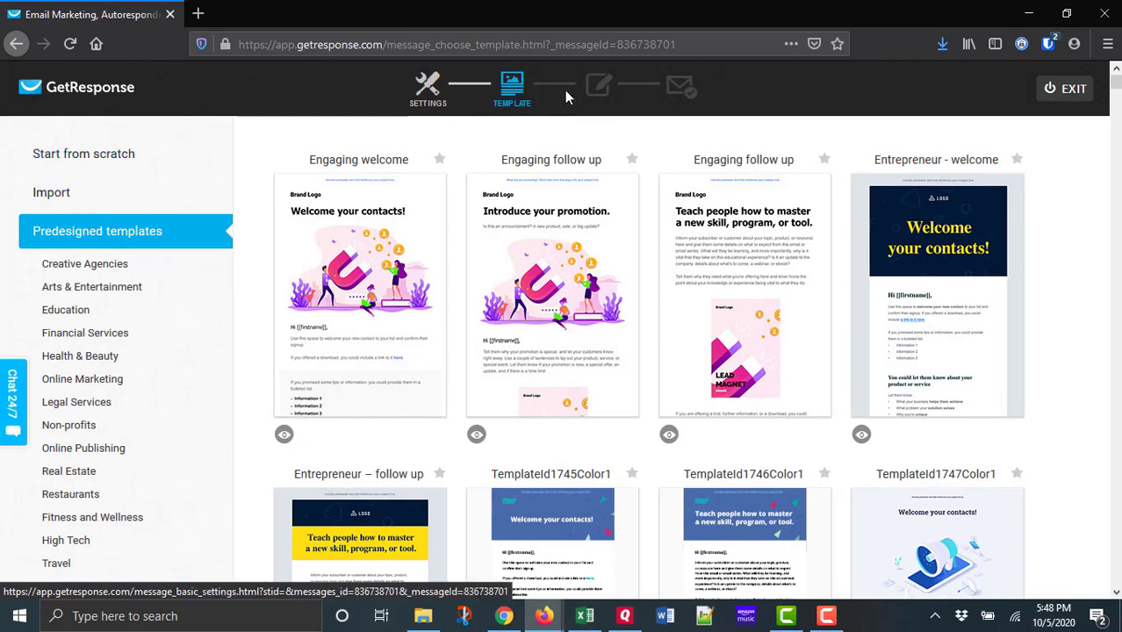
Look through the start-from-scratch, import and predesigned template options, then open the HTML code editor.
{"action": "left_click", "coordinate": [108, 161]}
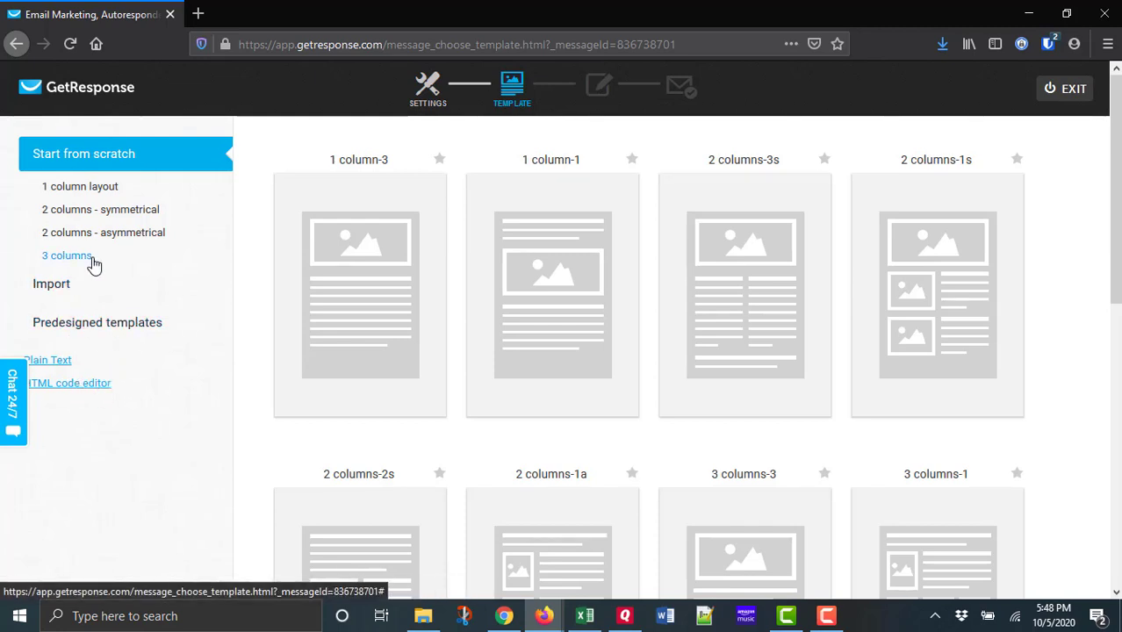
{"action": "left_click", "coordinate": [55, 285]}
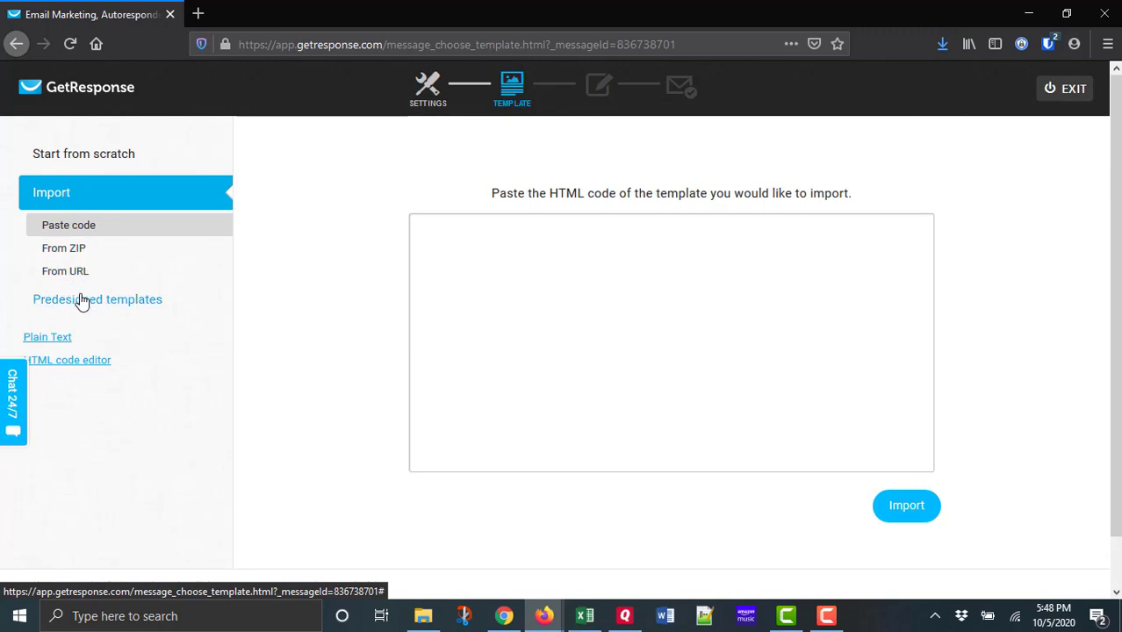
{"action": "left_click", "coordinate": [80, 299]}
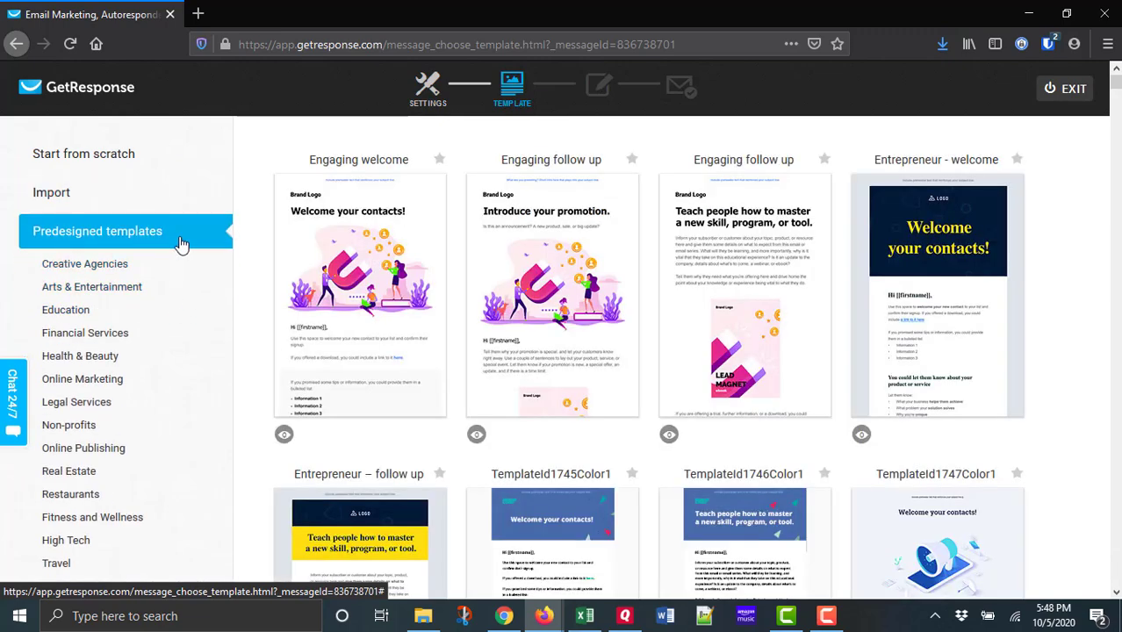
{"action": "scroll", "coordinate": [190, 322], "scroll_direction": "down", "scroll_amount": 3}
{"action": "scroll", "coordinate": [189, 322], "scroll_direction": "down", "scroll_amount": 4}
{"action": "scroll", "coordinate": [185, 324], "scroll_direction": "up", "scroll_amount": 3}
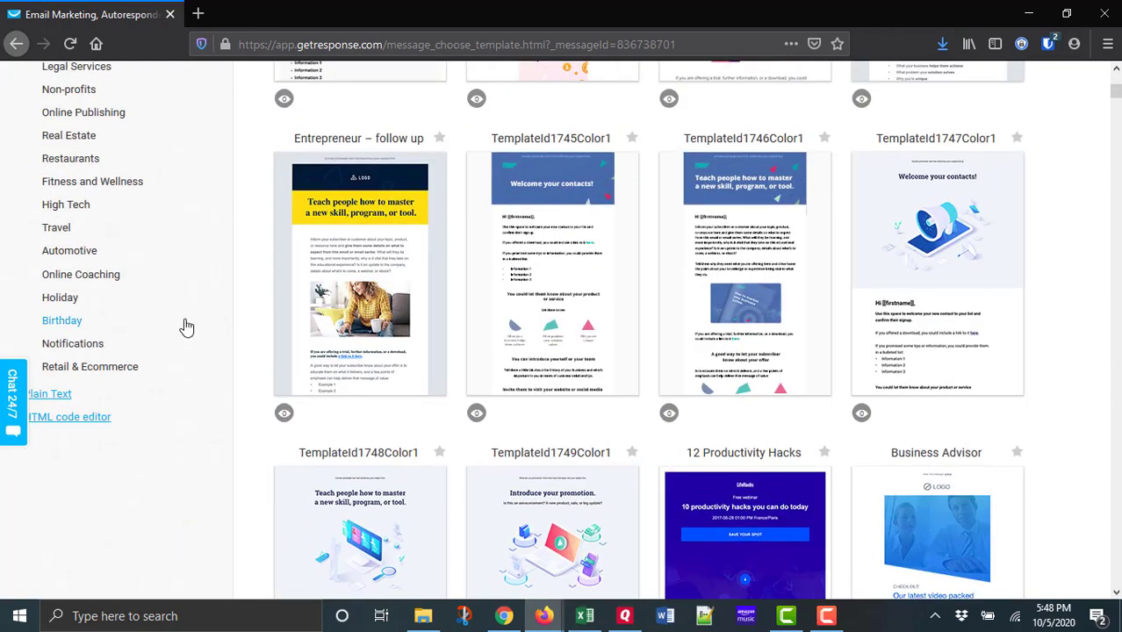
{"action": "left_click", "coordinate": [82, 420]}
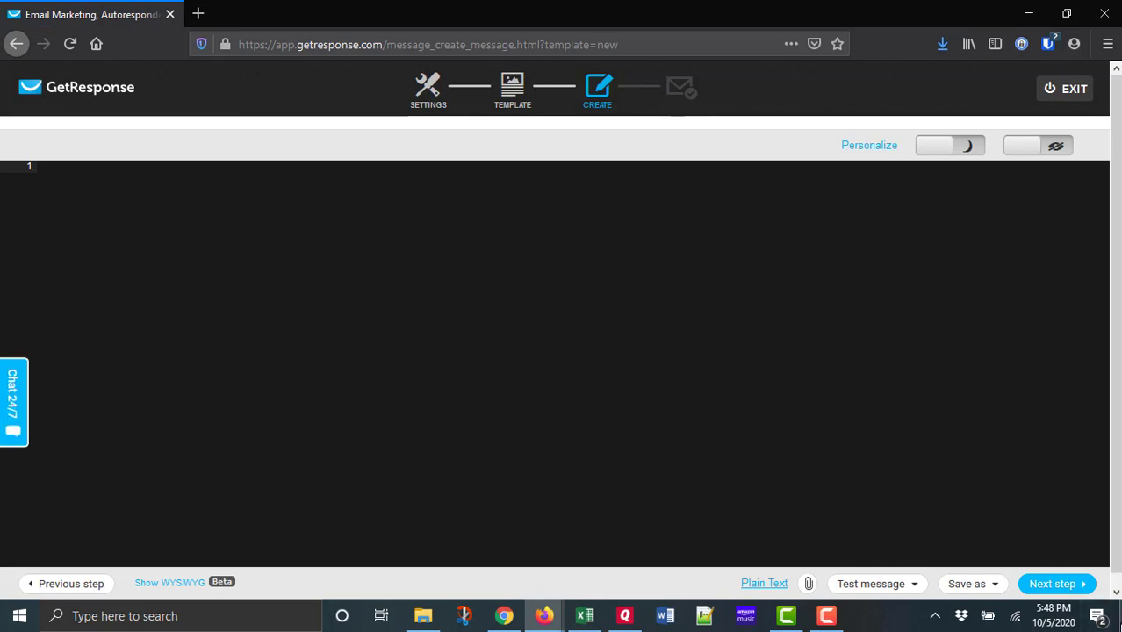
Switch to File Explorer, show the Desktop folder and sort its files by date modified, newest first.
{"action": "left_click", "coordinate": [1120, 625]}
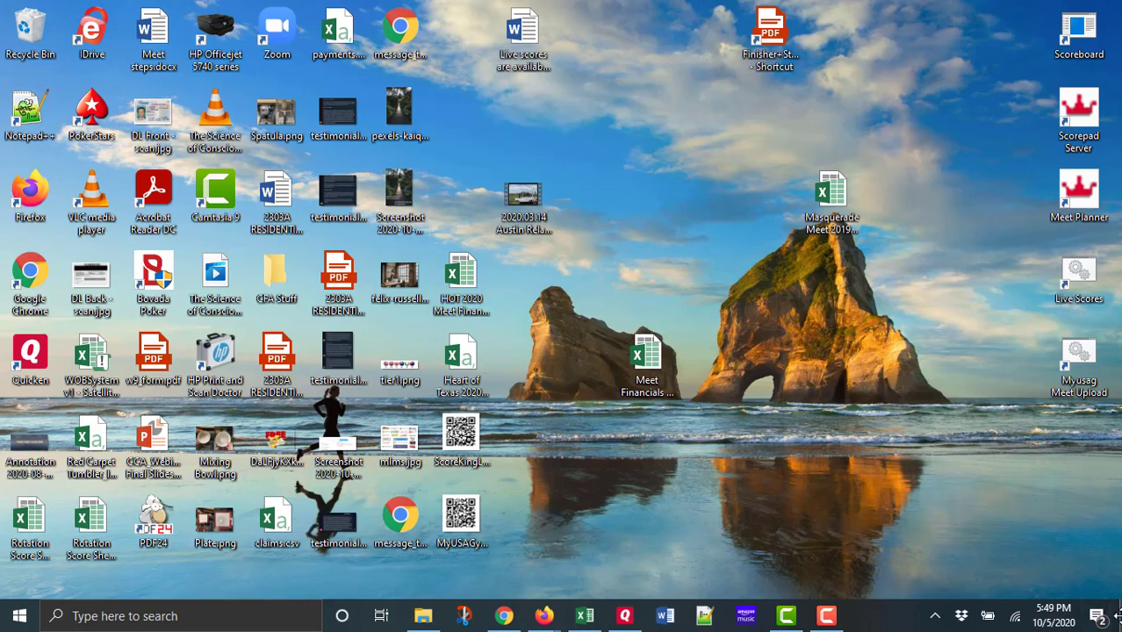
{"action": "left_click", "coordinate": [544, 616]}
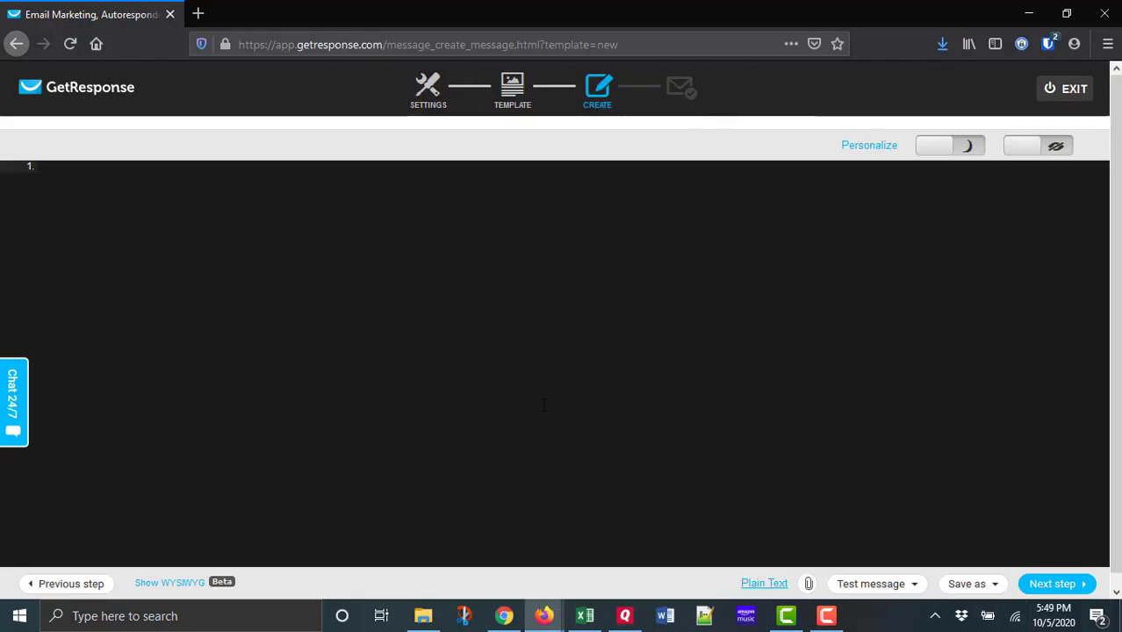
{"action": "left_click", "coordinate": [424, 620]}
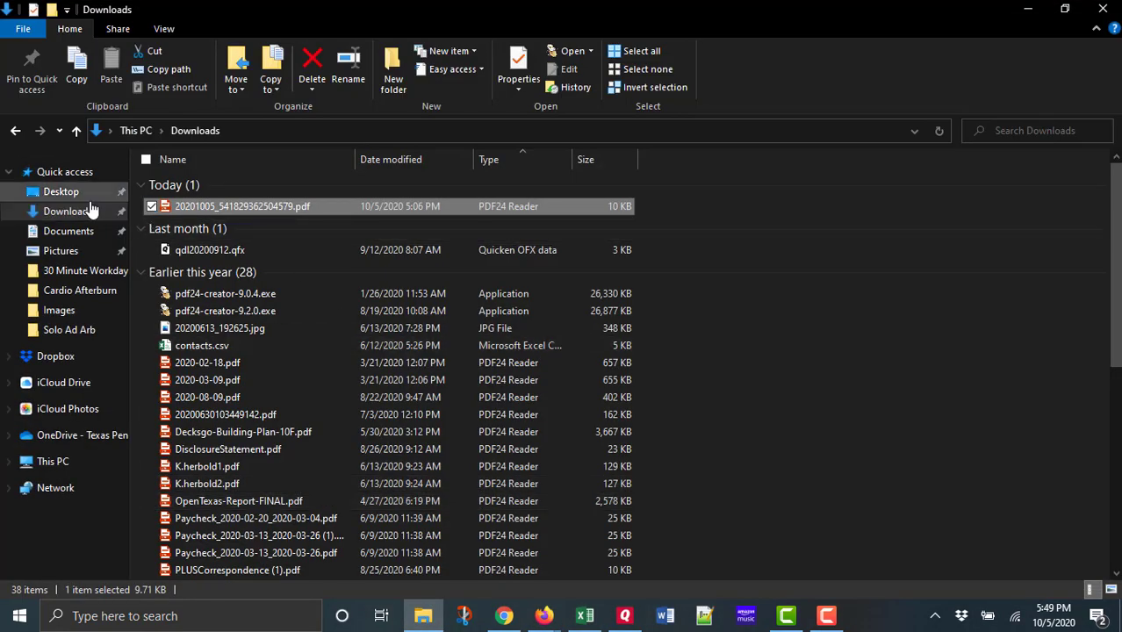
{"action": "left_click", "coordinate": [60, 194]}
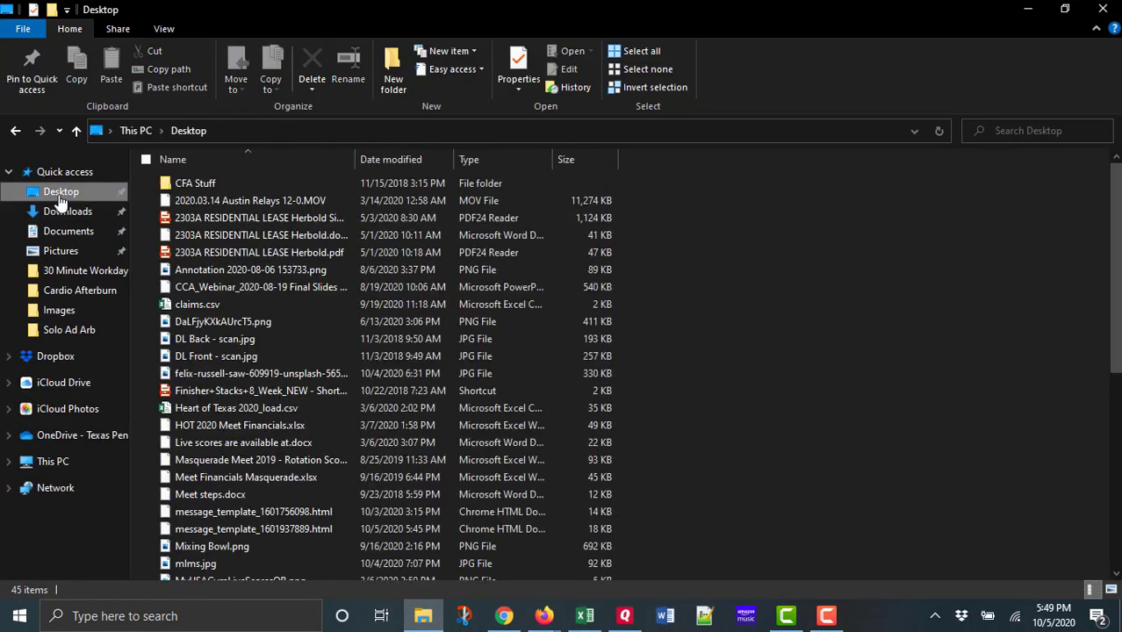
{"action": "left_click", "coordinate": [412, 160]}
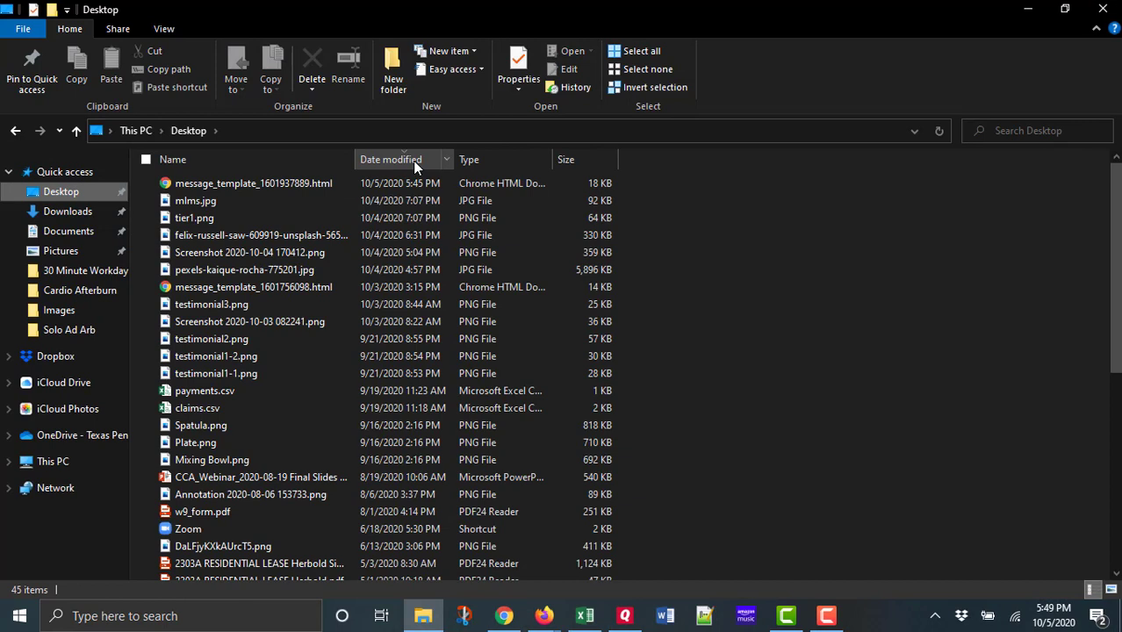
Open message_template_1601937889.html from the Desktop folder for editing in Notepad++.
{"action": "left_click", "coordinate": [239, 182]}
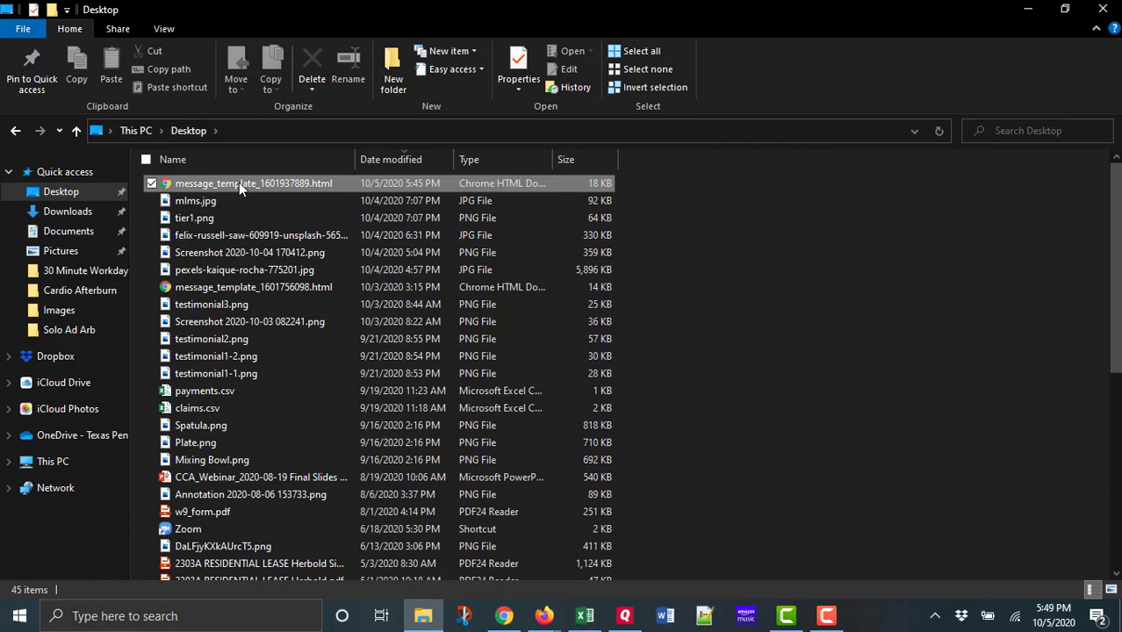
{"action": "right_click", "coordinate": [239, 181]}
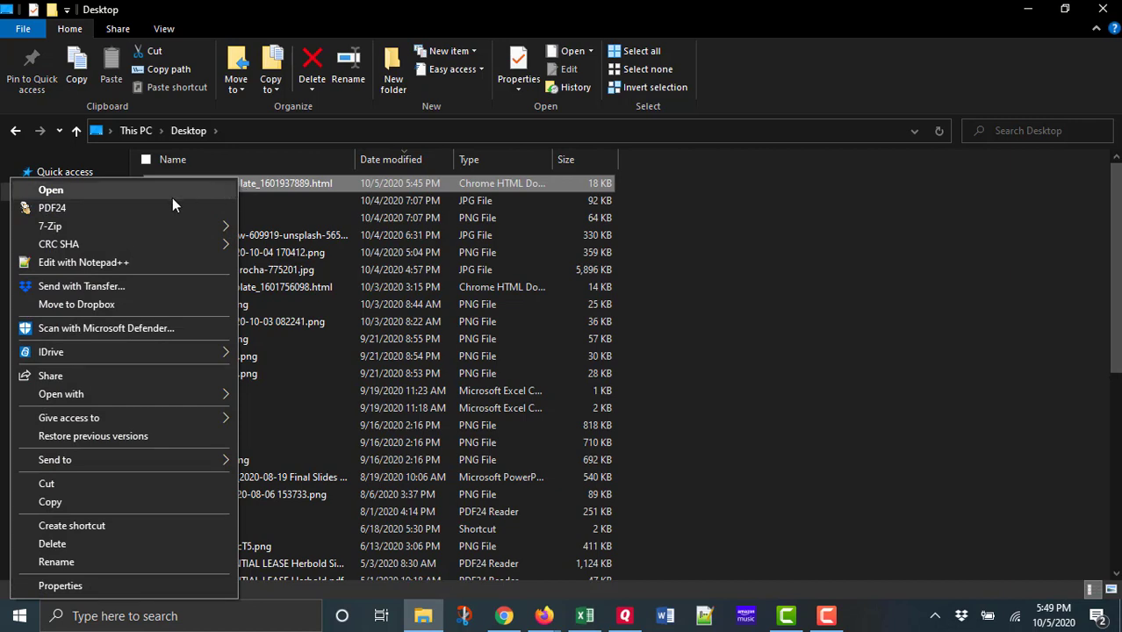
{"action": "left_click", "coordinate": [95, 263]}
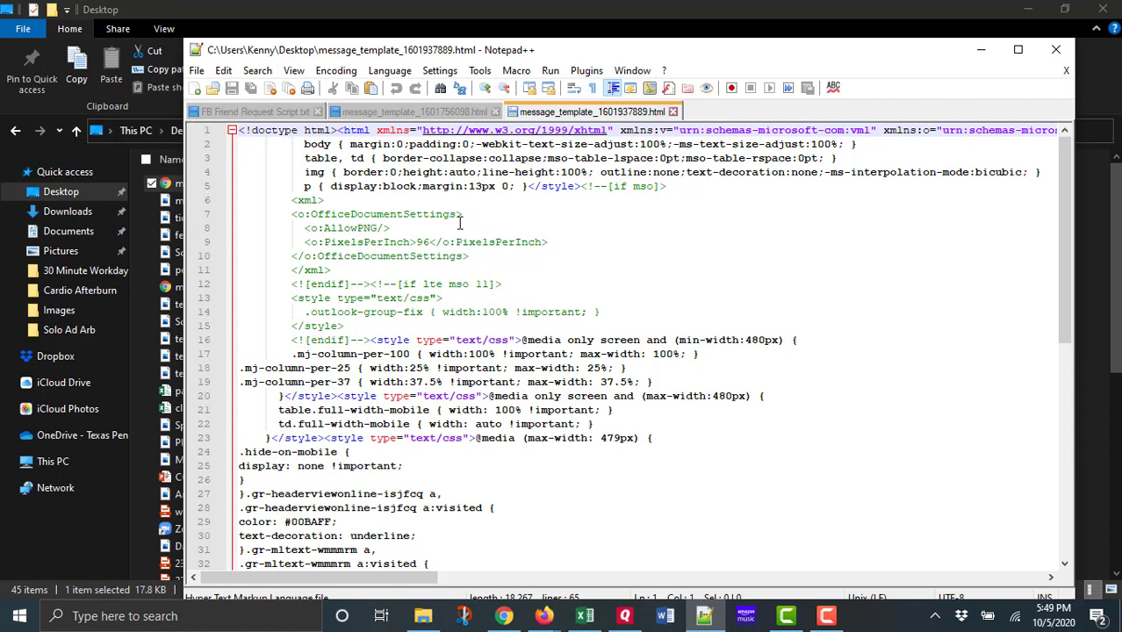
Search Windows for "notepad" and launch the plain Notepad app.
{"action": "left_click", "coordinate": [20, 620]}
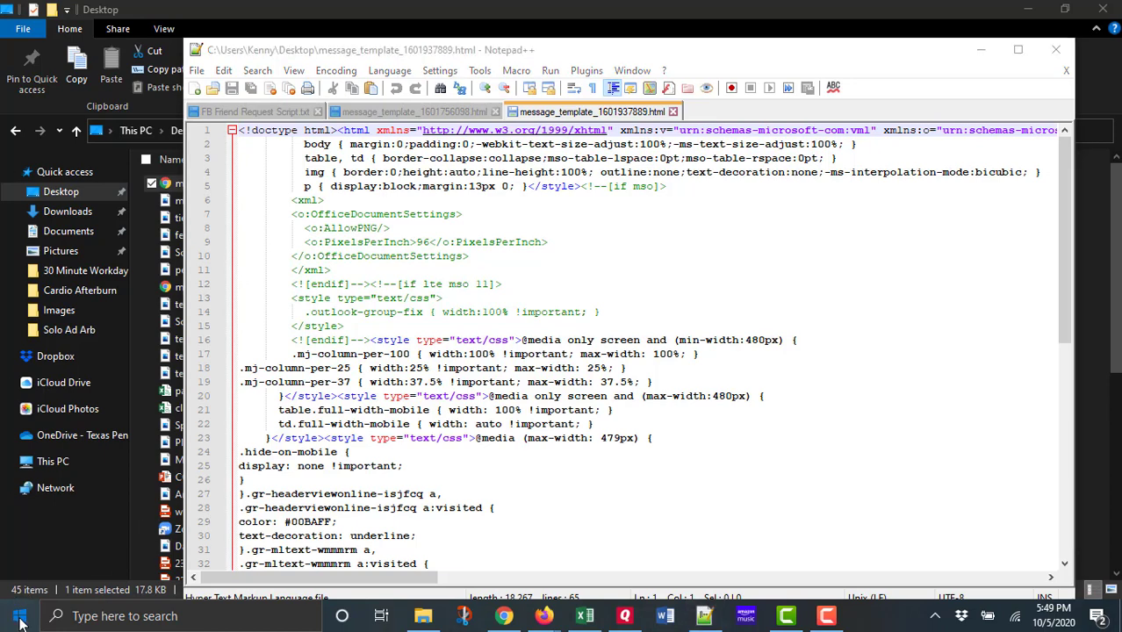
{"action": "left_click", "coordinate": [132, 617]}
{"action": "type", "text": "notepad"}
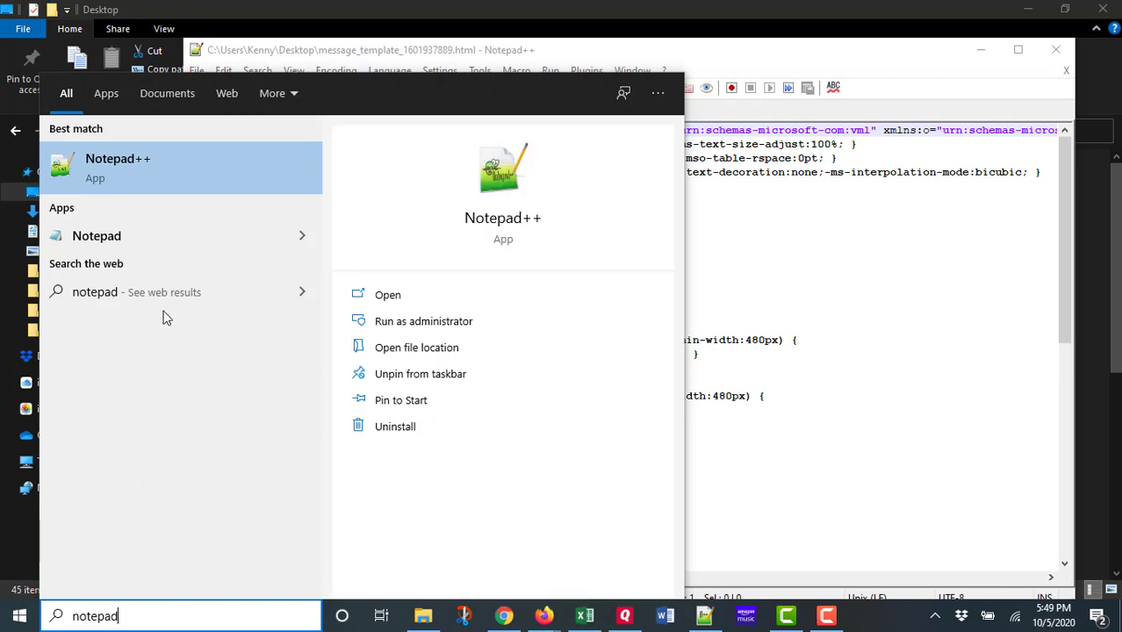
{"action": "left_click", "coordinate": [187, 234]}
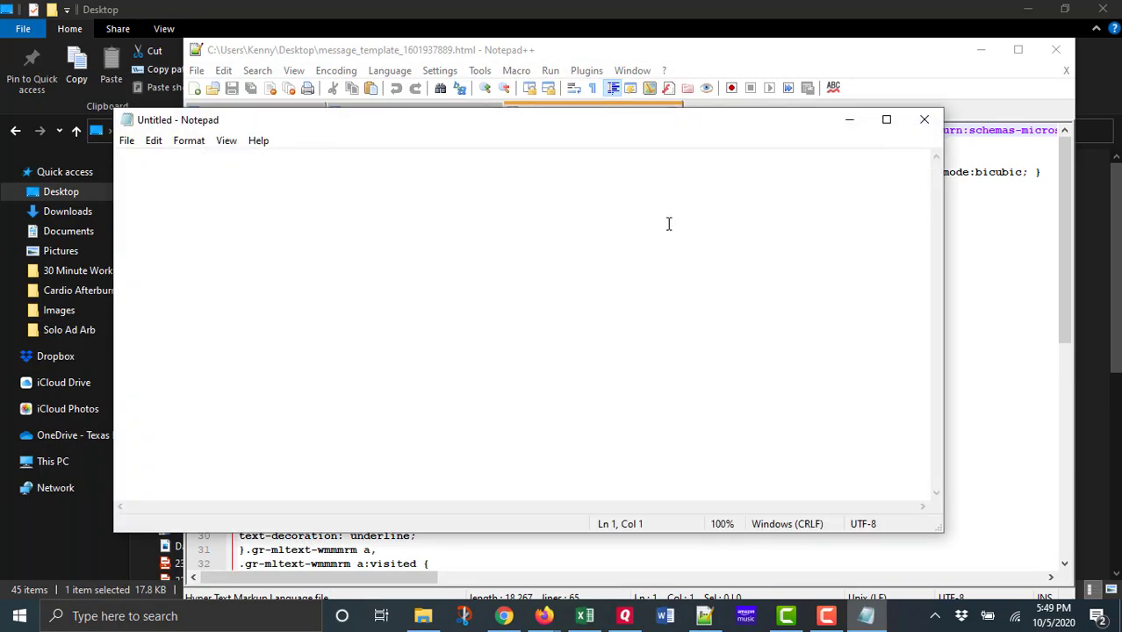
Open message_template_1601937889.html from the Desktop in Notepad, listing all file types sorted by date modified.
{"action": "left_click", "coordinate": [128, 142]}
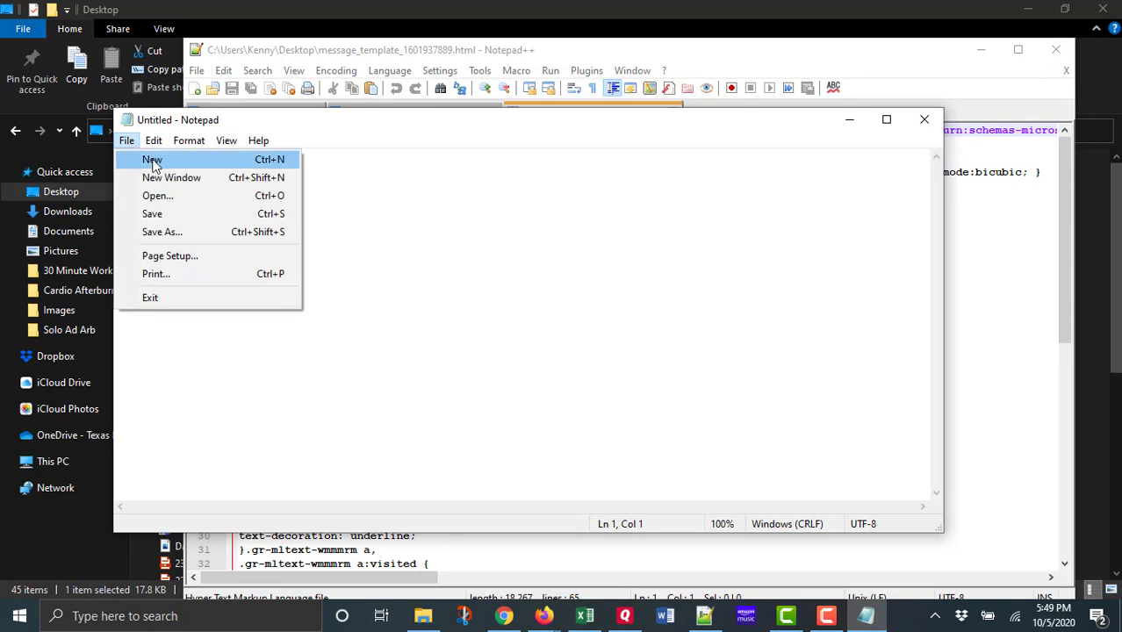
{"action": "left_click", "coordinate": [153, 161]}
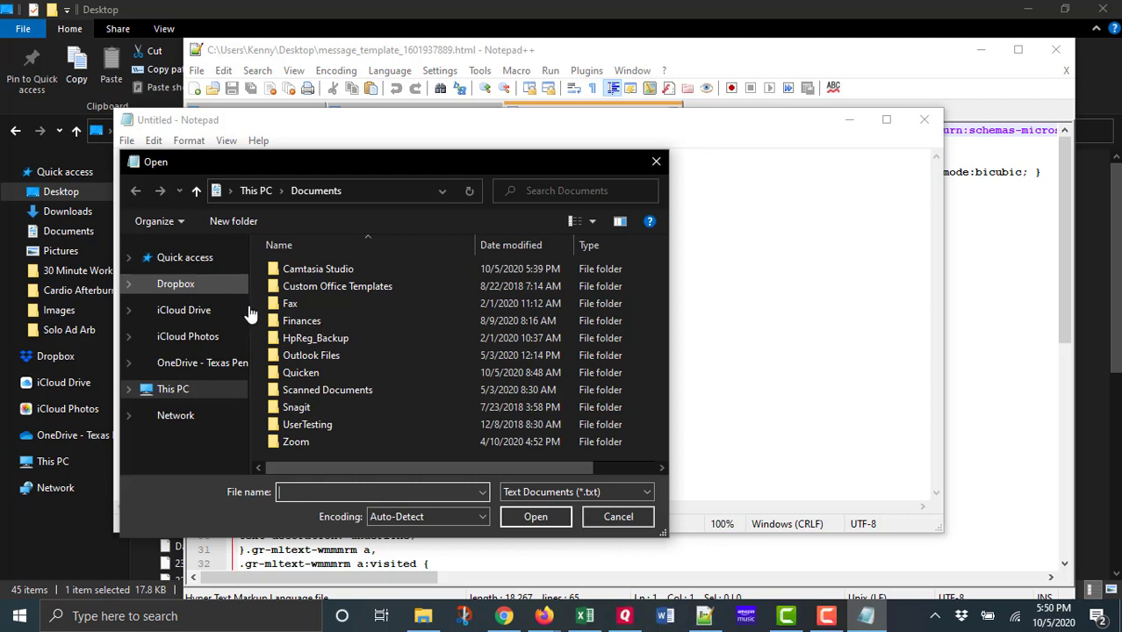
{"action": "left_click", "coordinate": [255, 192]}
{"action": "scroll", "coordinate": [245, 253], "scroll_direction": "up", "scroll_amount": 3}
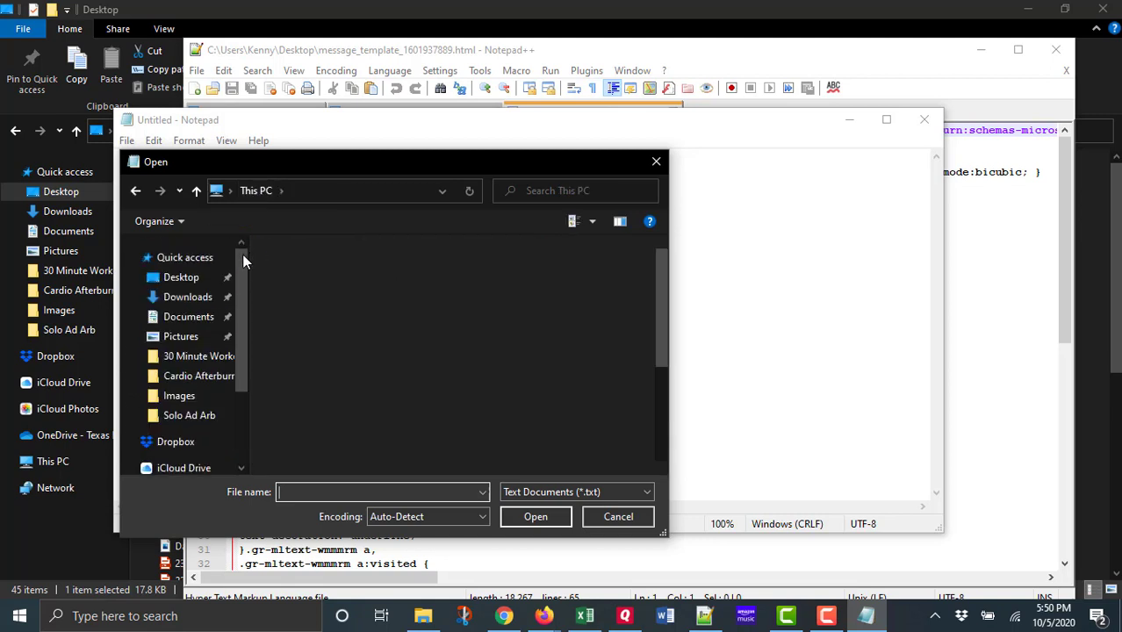
{"action": "left_click", "coordinate": [182, 280]}
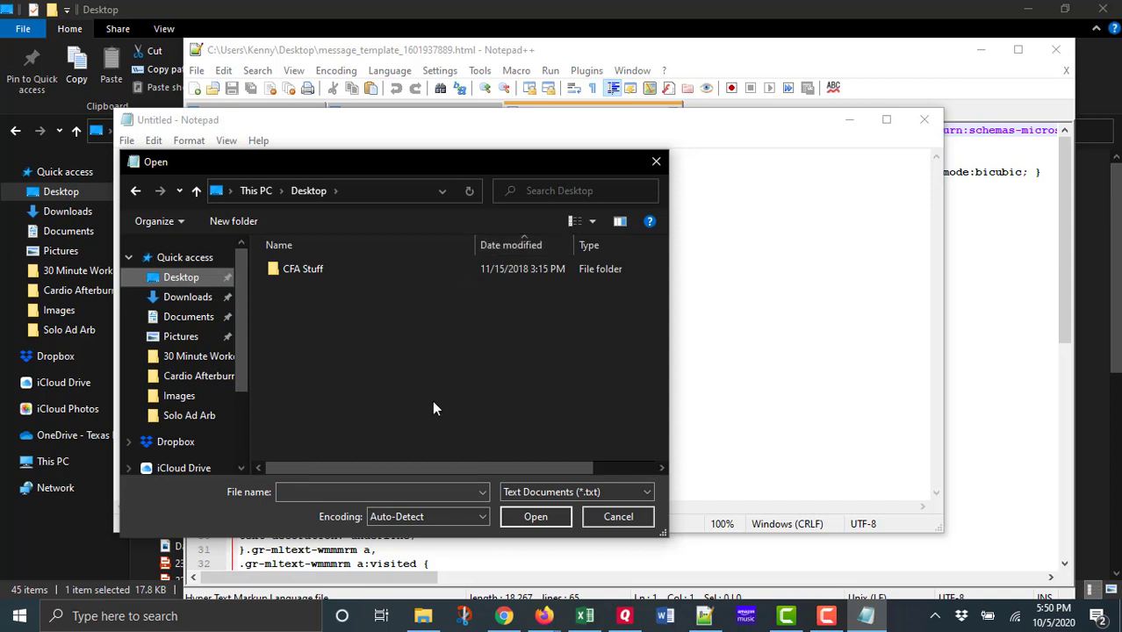
{"action": "left_click", "coordinate": [542, 489]}
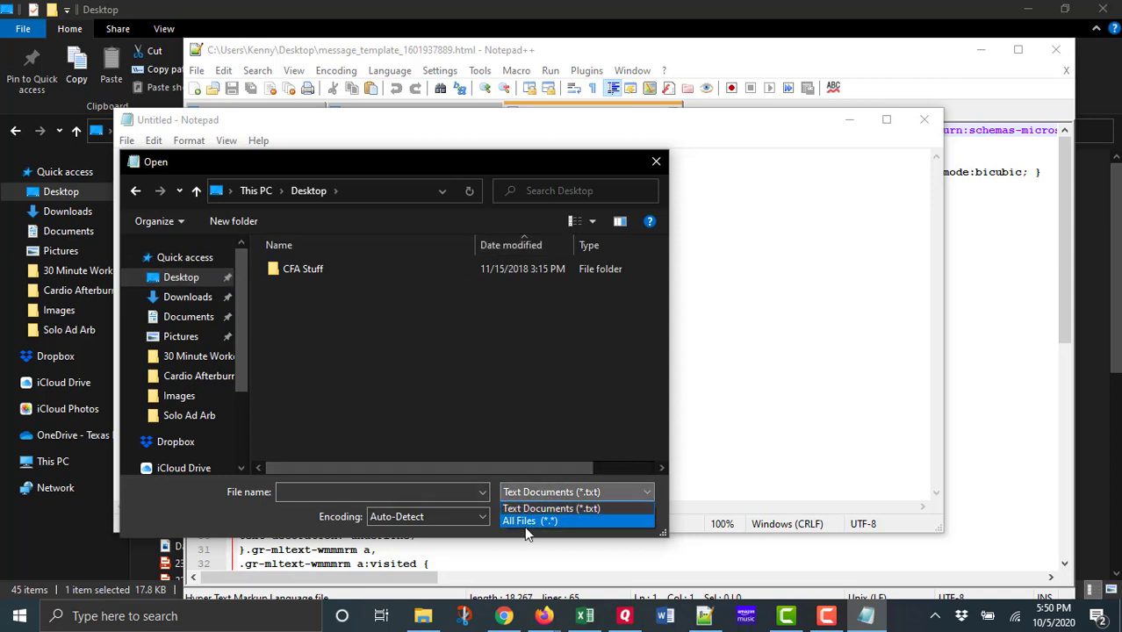
{"action": "left_click", "coordinate": [522, 522]}
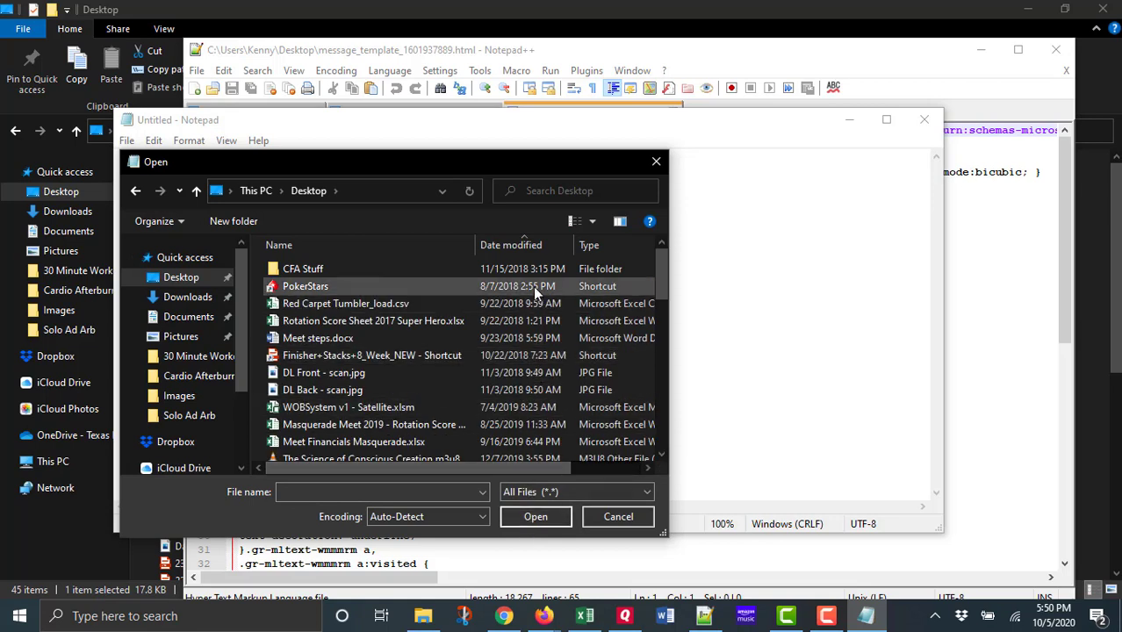
{"action": "left_click", "coordinate": [504, 238]}
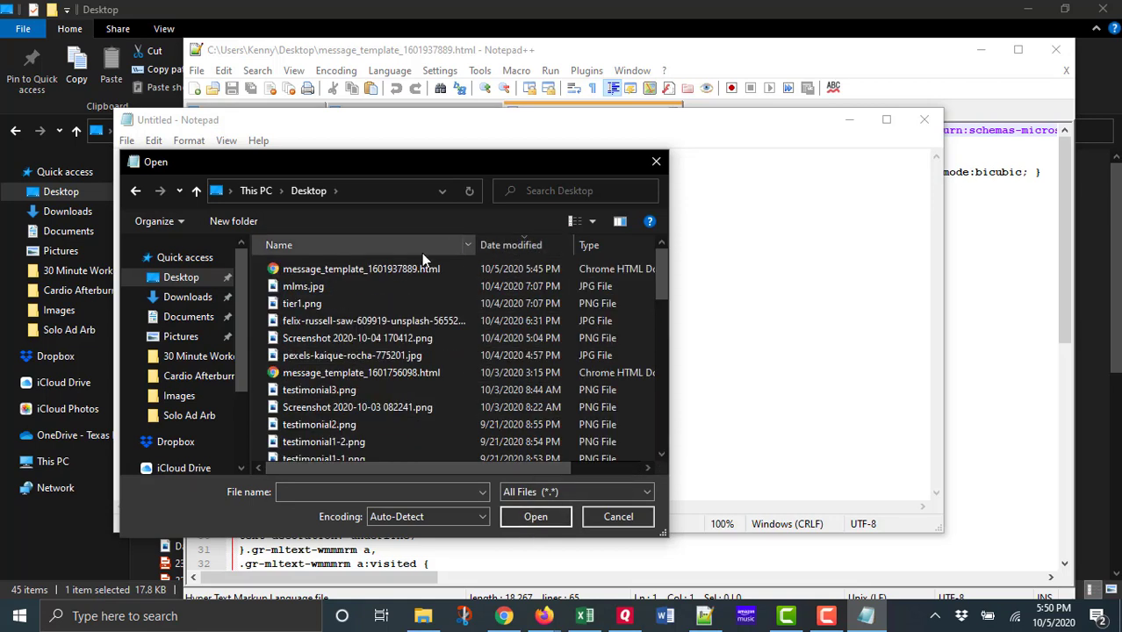
{"action": "left_click", "coordinate": [395, 270]}
{"action": "left_click", "coordinate": [532, 517]}
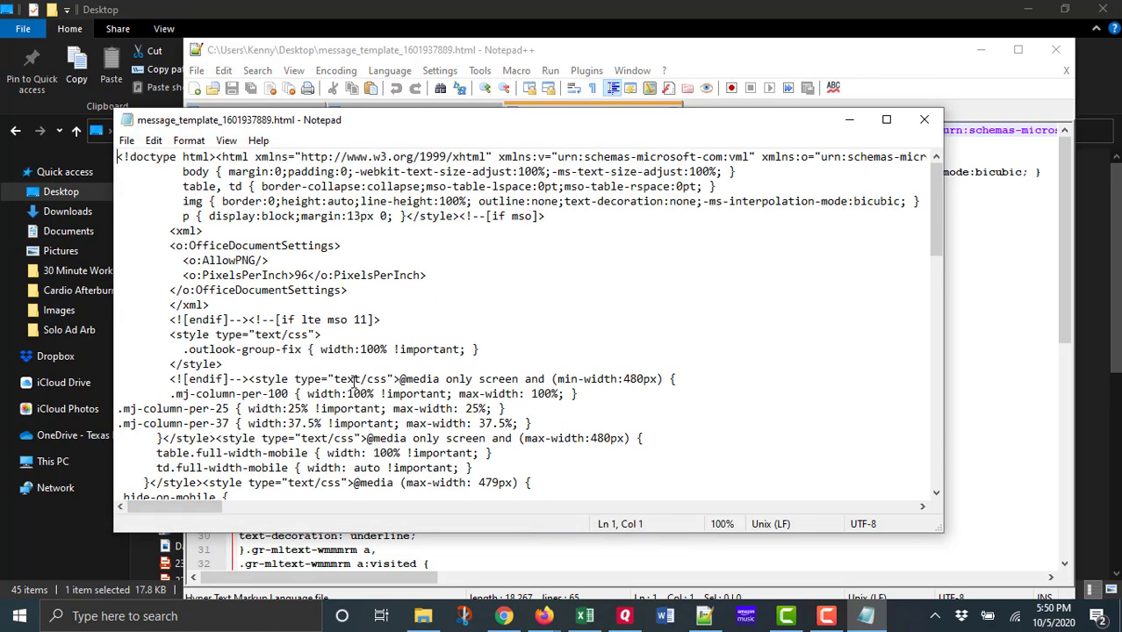
Select the entire HTML code of the message template in Notepad and copy it.
{"action": "left_click", "coordinate": [257, 170]}
{"action": "key", "text": "ctrl+a"}
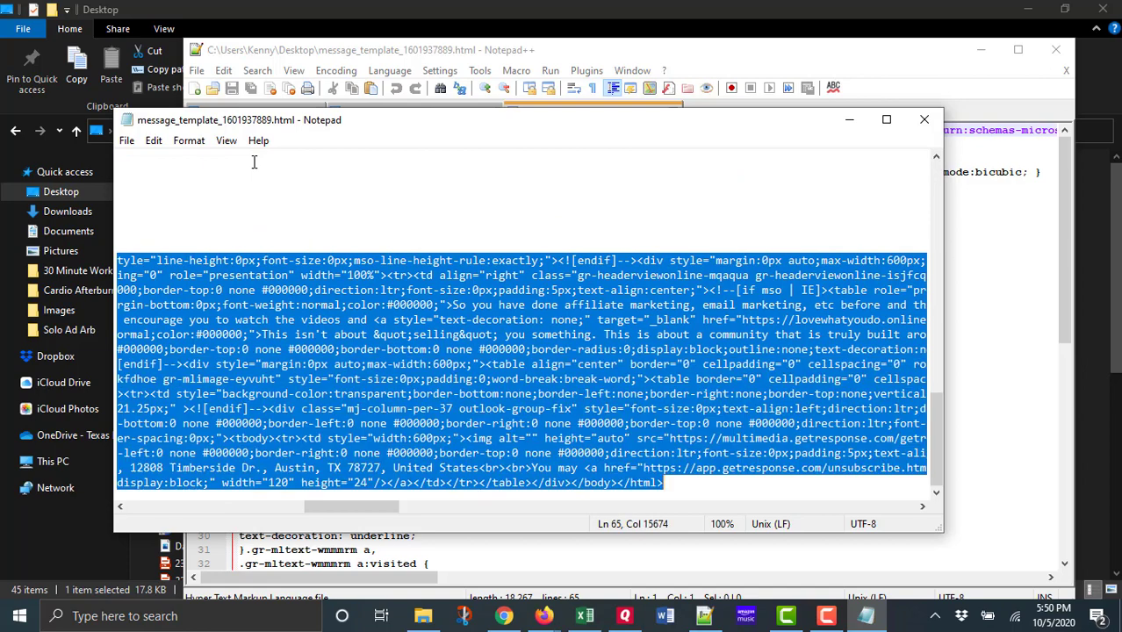
{"action": "left_click_drag", "start_coordinate": [936, 424], "coordinate": [937, 486]}
{"action": "left_click_drag", "start_coordinate": [376, 513], "coordinate": [149, 514]}
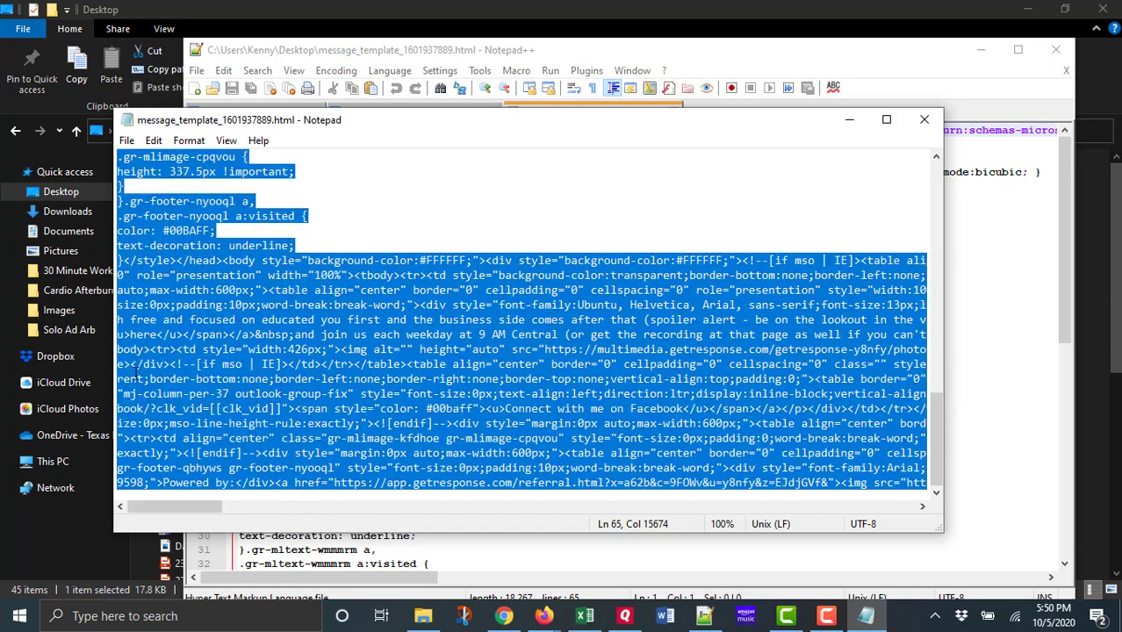
{"action": "right_click", "coordinate": [147, 319]}
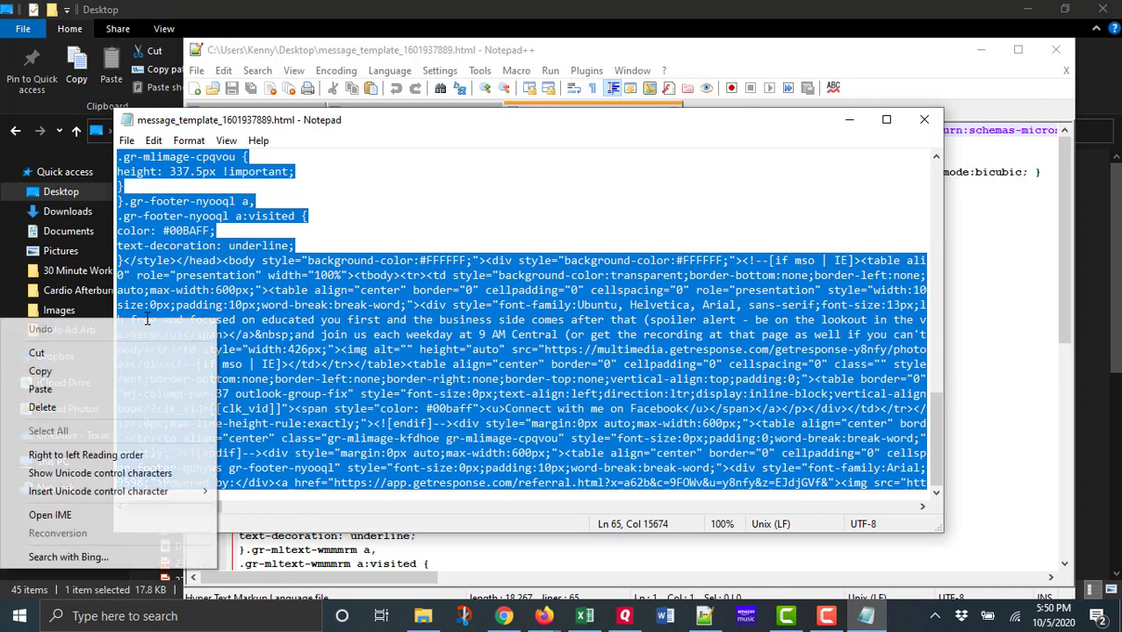
{"action": "left_click", "coordinate": [111, 369]}
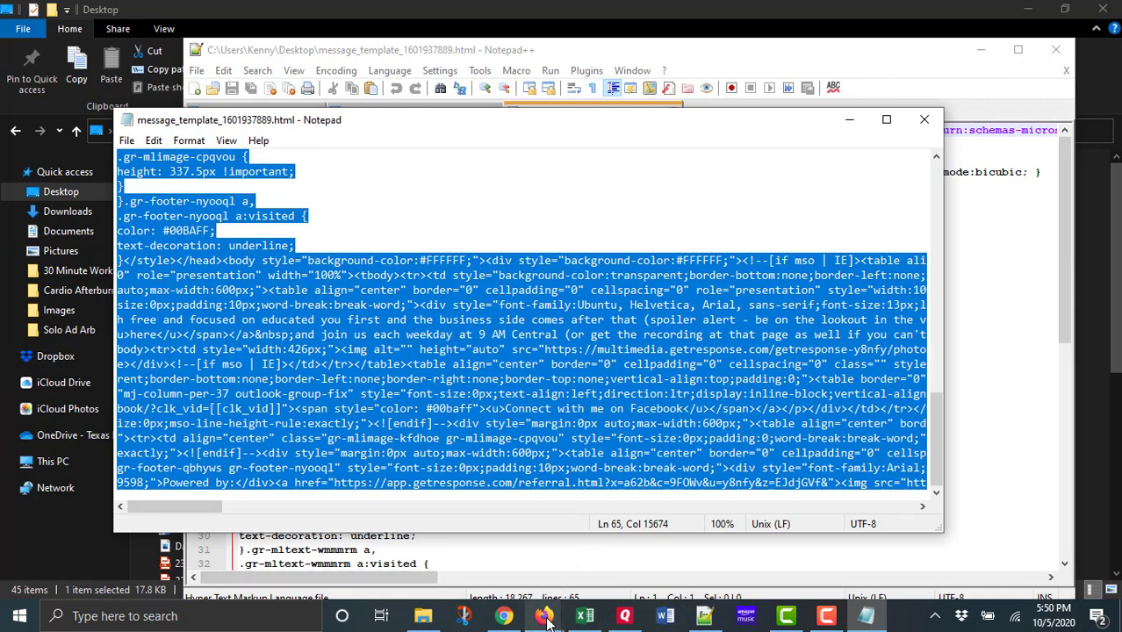
Switch back to Firefox, paste the template code into GetResponse's HTML editor and show it in WYSIWYG view.
{"action": "mouse_move", "coordinate": [546, 619]}
{"action": "left_click", "coordinate": [626, 570]}
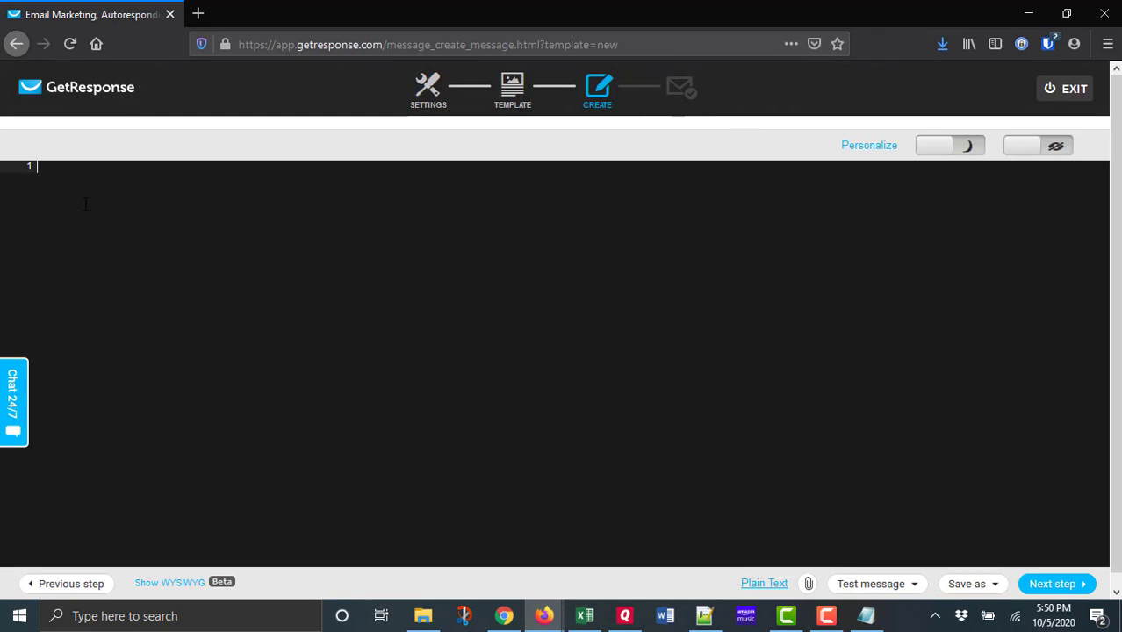
{"action": "key", "text": "ctrl+v"}
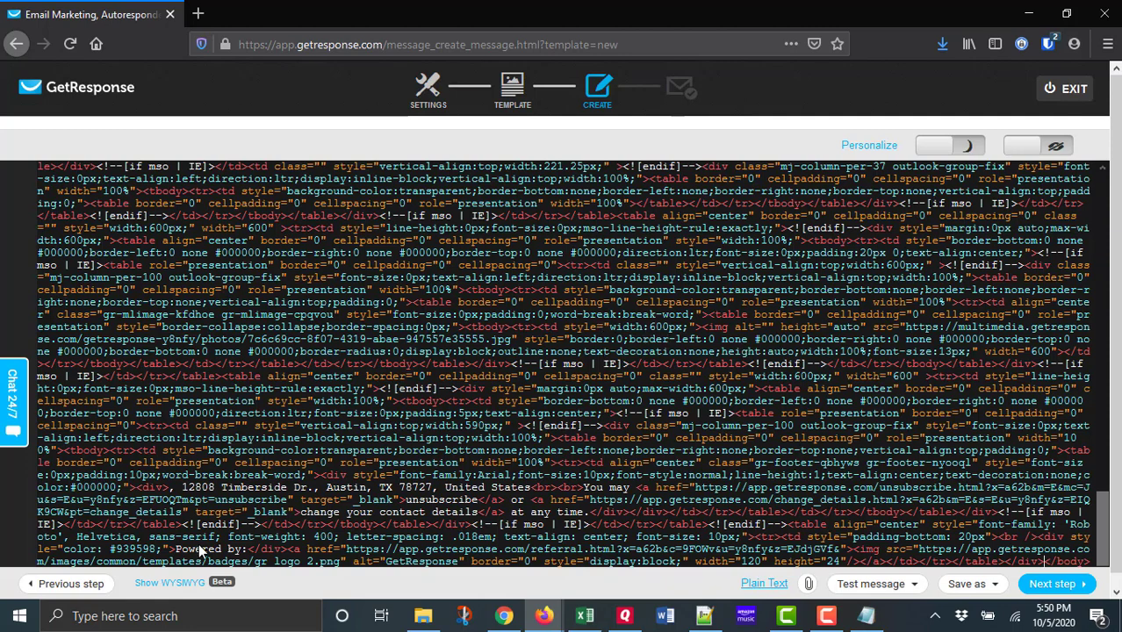
{"action": "left_click", "coordinate": [175, 583]}
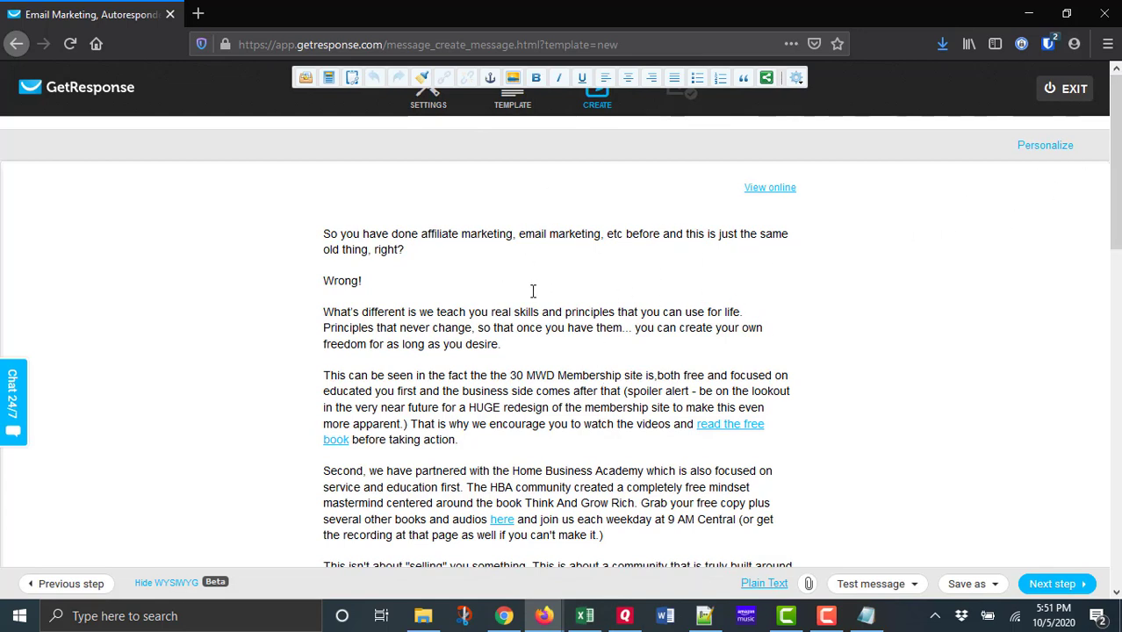
Check the pasted newsletter's links and content from start to end, and proceed to the message summary.
{"action": "left_click", "coordinate": [734, 426]}
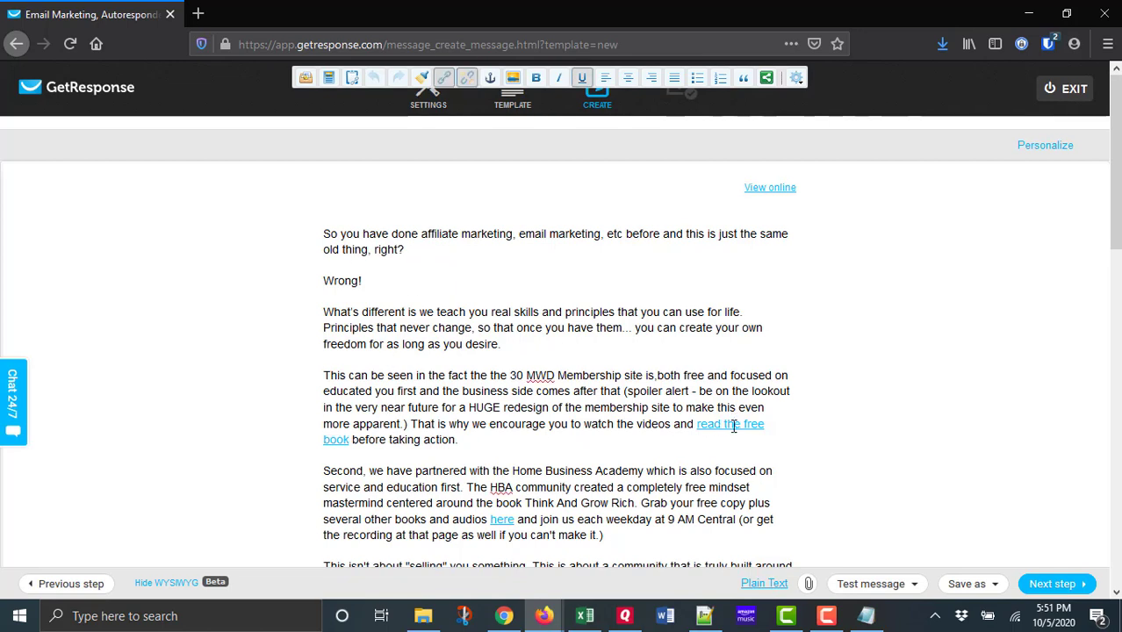
{"action": "left_click_drag", "start_coordinate": [1115, 166], "coordinate": [1115, 399]}
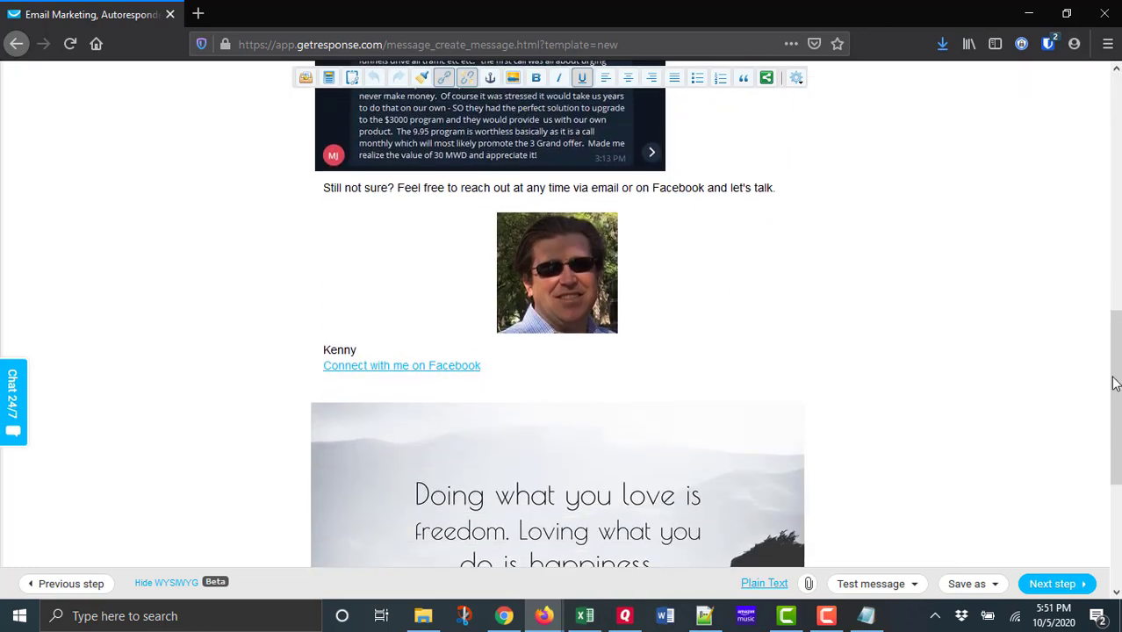
{"action": "mouse_move", "coordinate": [1115, 381]}
{"action": "left_mouse_down"}
{"action": "mouse_move", "coordinate": [1115, 479]}
{"action": "mouse_move", "coordinate": [1119, 114]}
{"action": "left_mouse_up"}
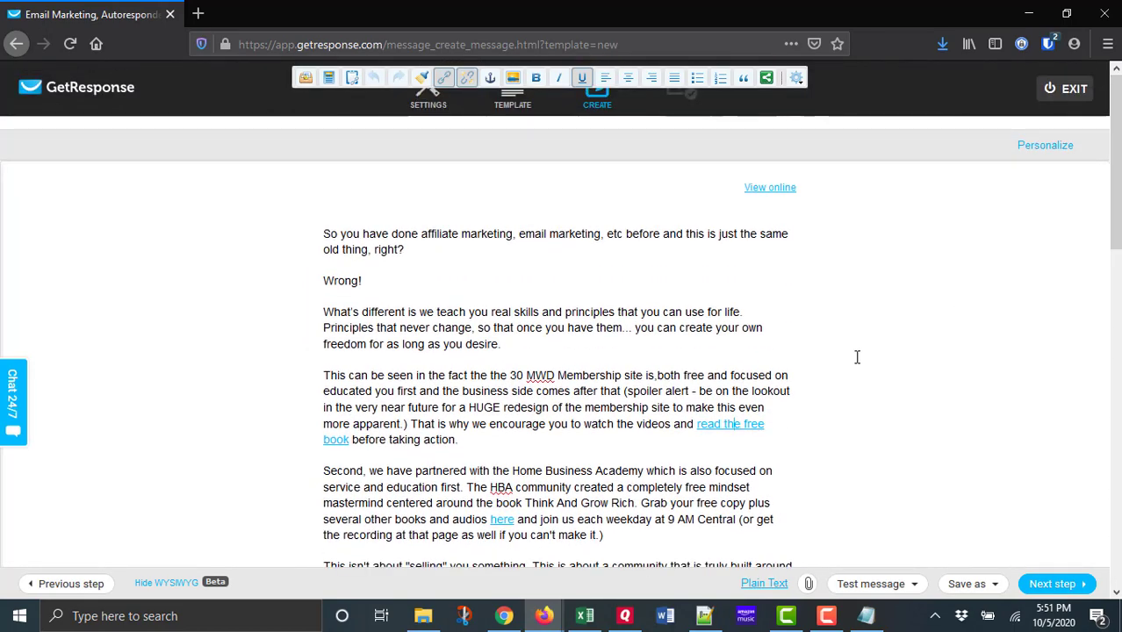
{"action": "left_click", "coordinate": [1051, 586]}
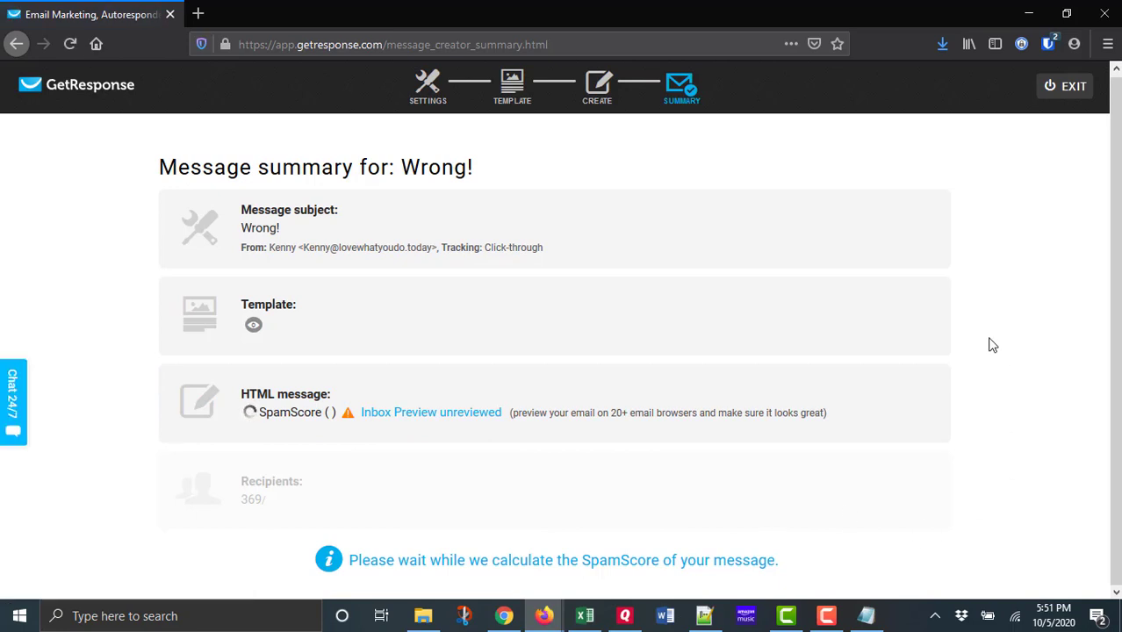
Enable Perfect Timing for the "Wrong!" message and open its delivery scheduling settings.
{"action": "scroll", "coordinate": [1007, 369], "scroll_direction": "down", "scroll_amount": 1}
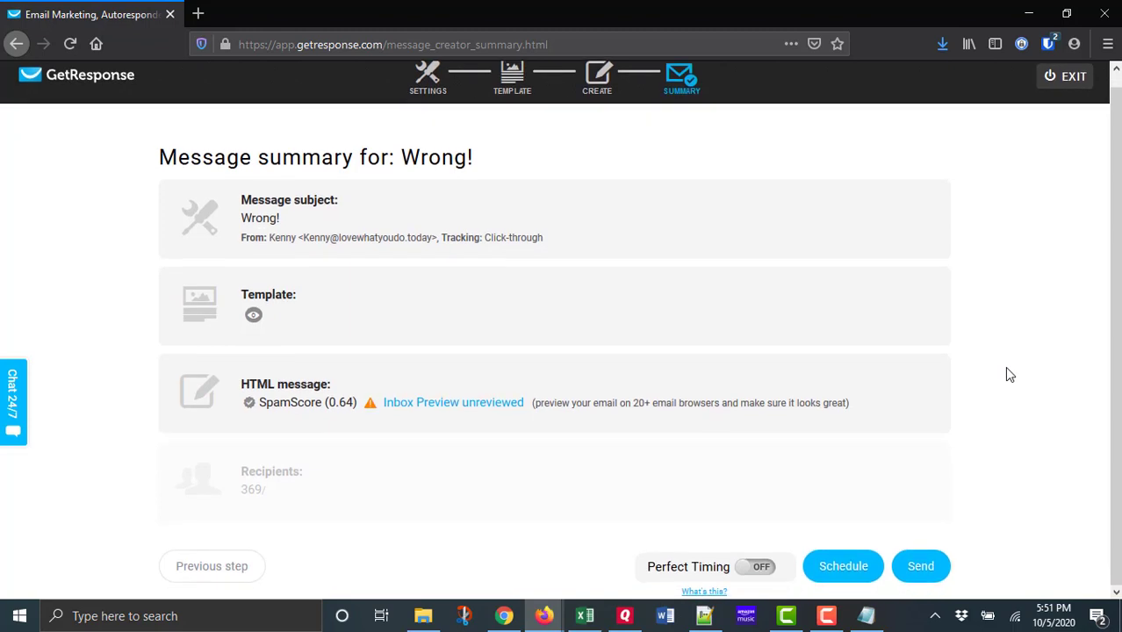
{"action": "left_click", "coordinate": [748, 571]}
{"action": "left_click", "coordinate": [846, 567]}
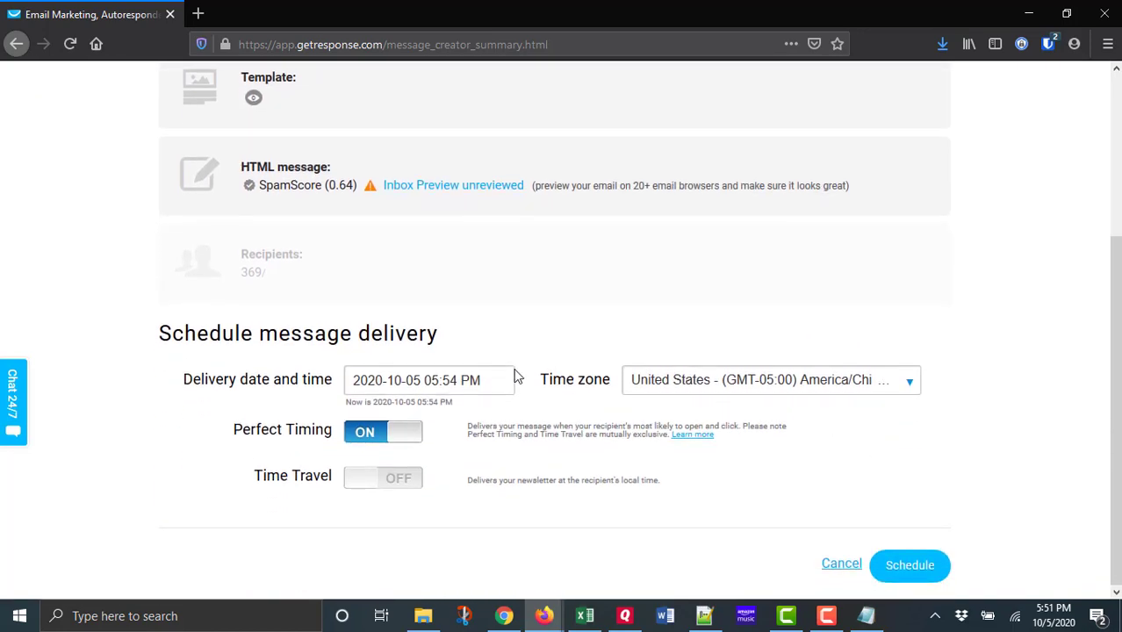
{"action": "left_click", "coordinate": [454, 380]}
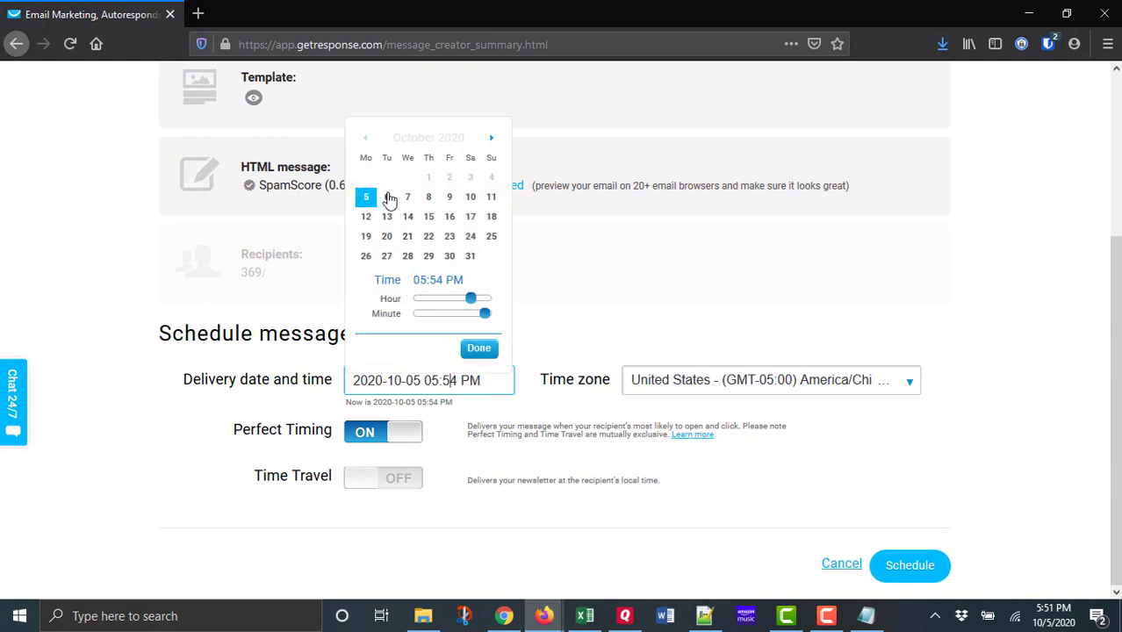
{"action": "left_click", "coordinate": [388, 198]}
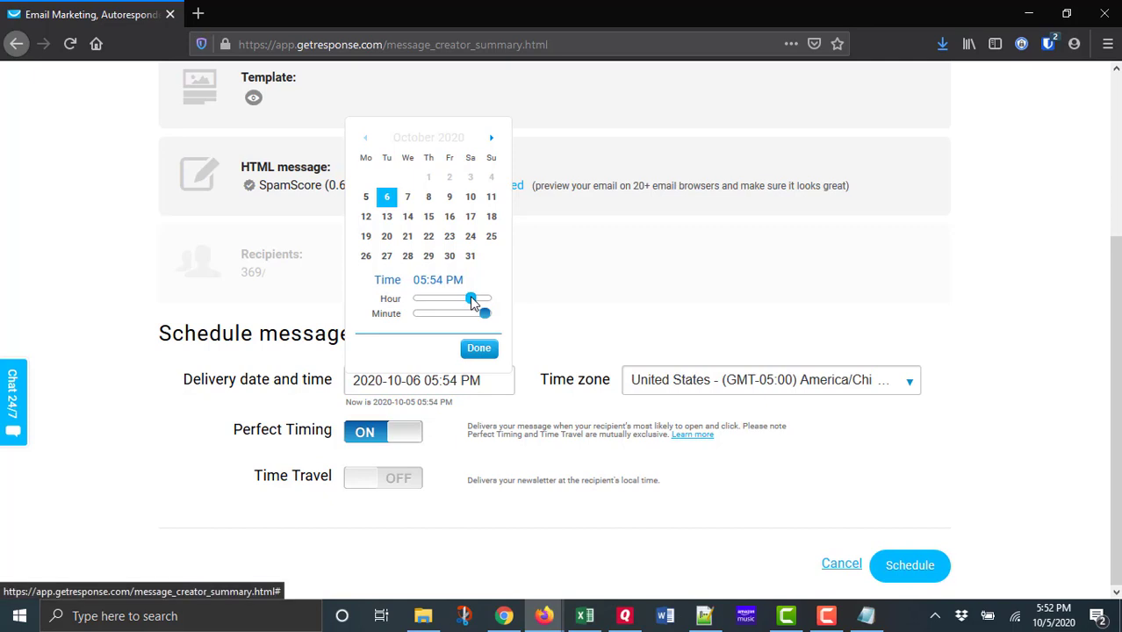
{"action": "left_click_drag", "start_coordinate": [471, 298], "coordinate": [406, 300]}
{"action": "left_click_drag", "start_coordinate": [492, 315], "coordinate": [419, 319]}
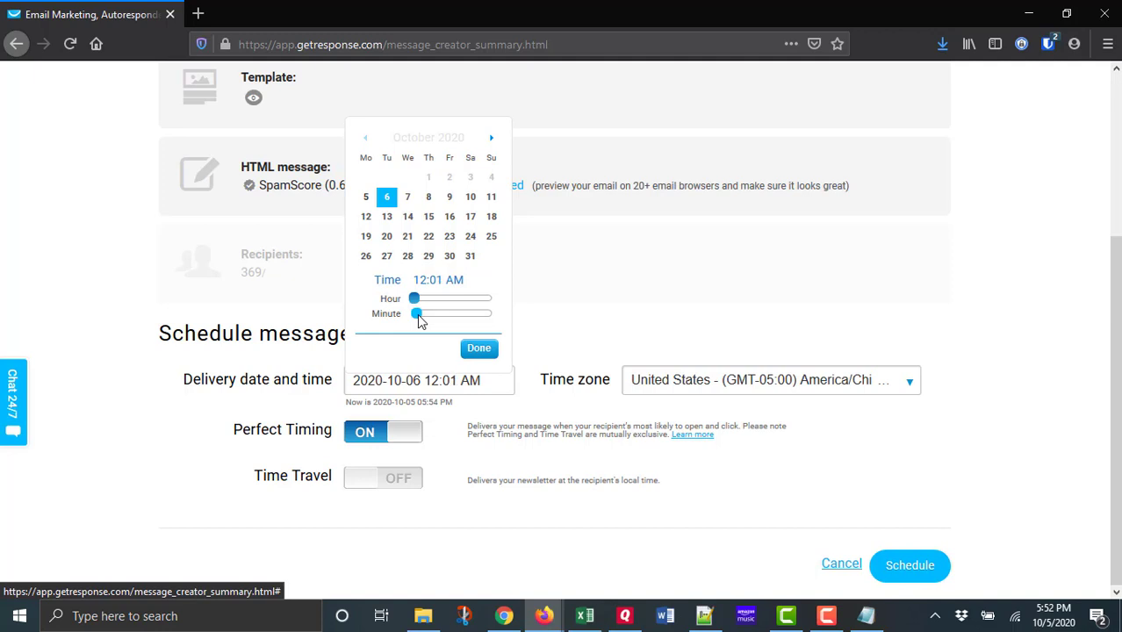
{"action": "left_click", "coordinate": [479, 350]}
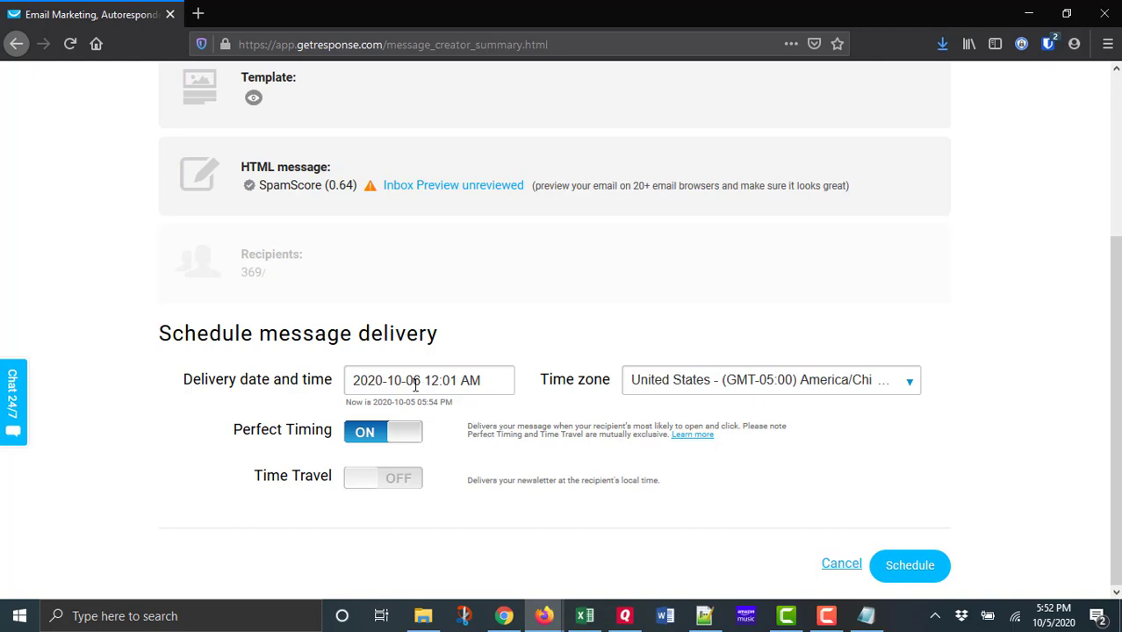
Try Time Travel delivery in place of Perfect Timing, review its world map of recipients, and switch back to Perfect Timing.
{"action": "left_click", "coordinate": [376, 434]}
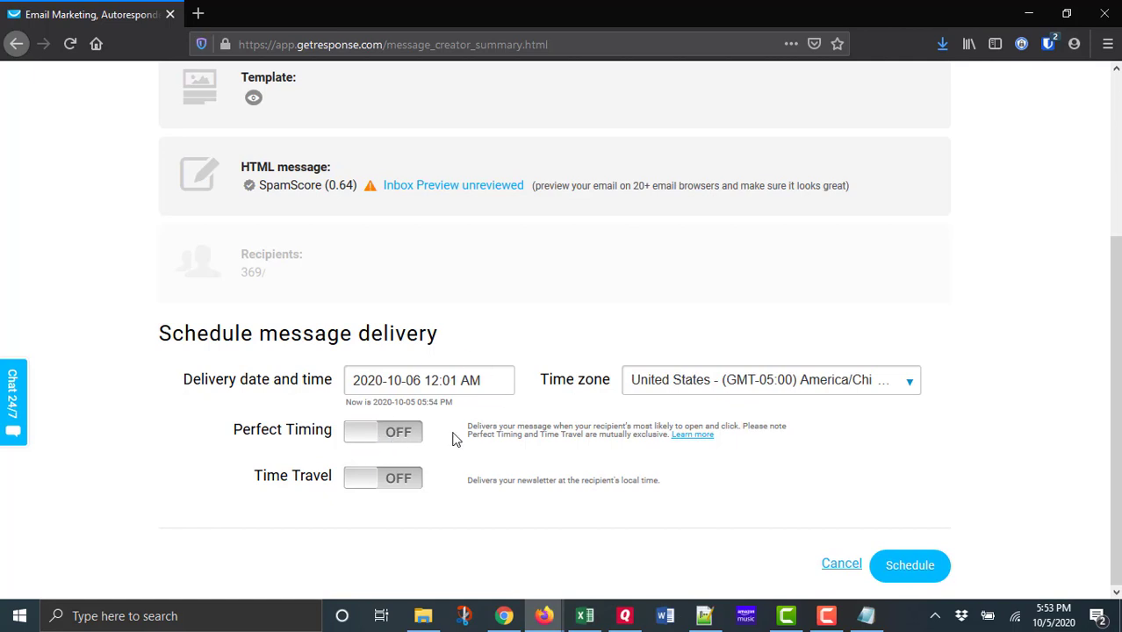
{"action": "left_click", "coordinate": [361, 489]}
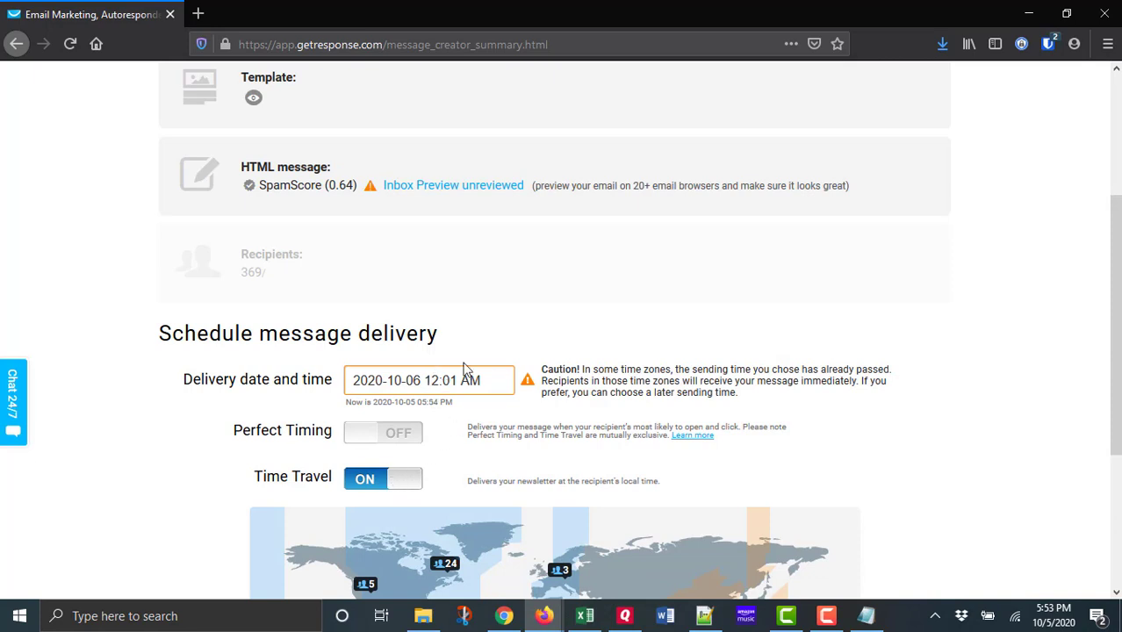
{"action": "left_click", "coordinate": [387, 488]}
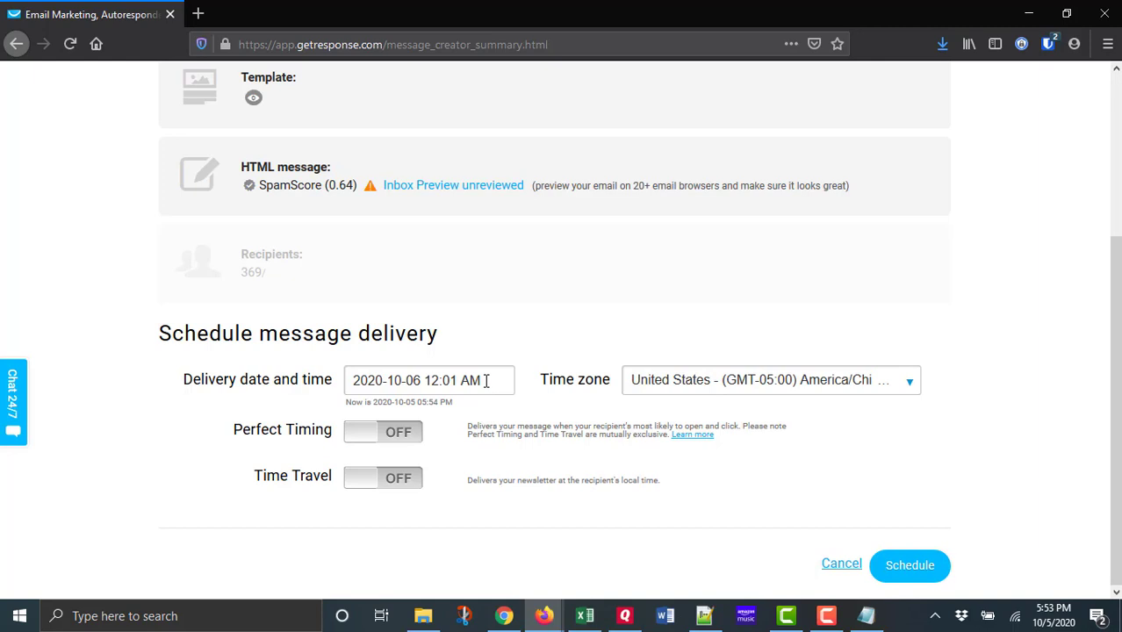
{"action": "left_click", "coordinate": [378, 487]}
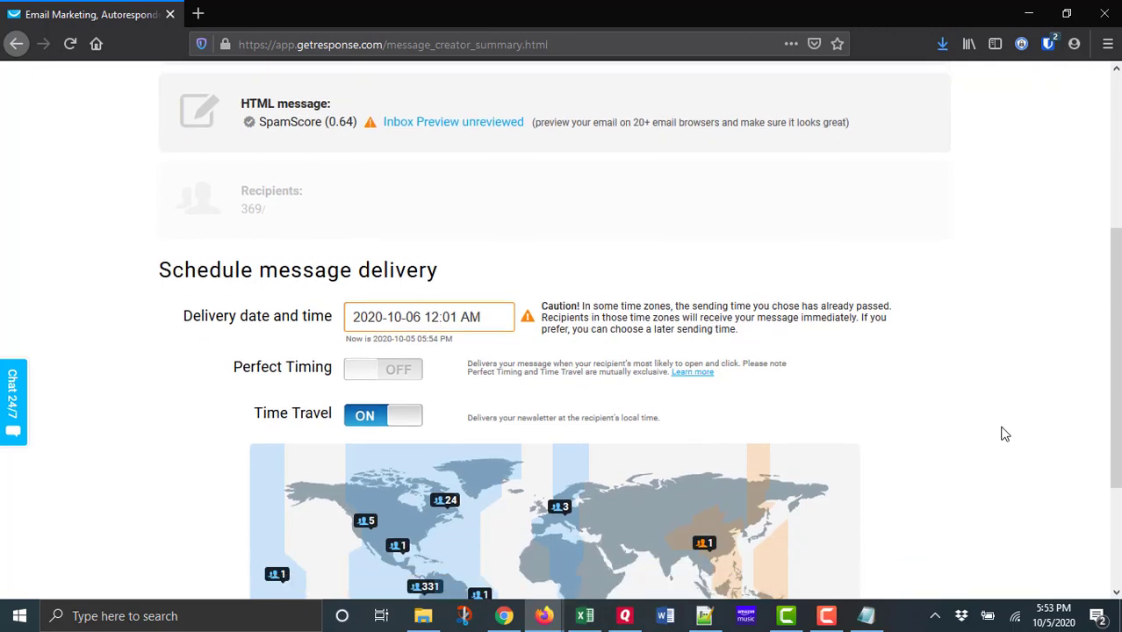
{"action": "scroll", "coordinate": [1001, 434], "scroll_direction": "down", "scroll_amount": 3}
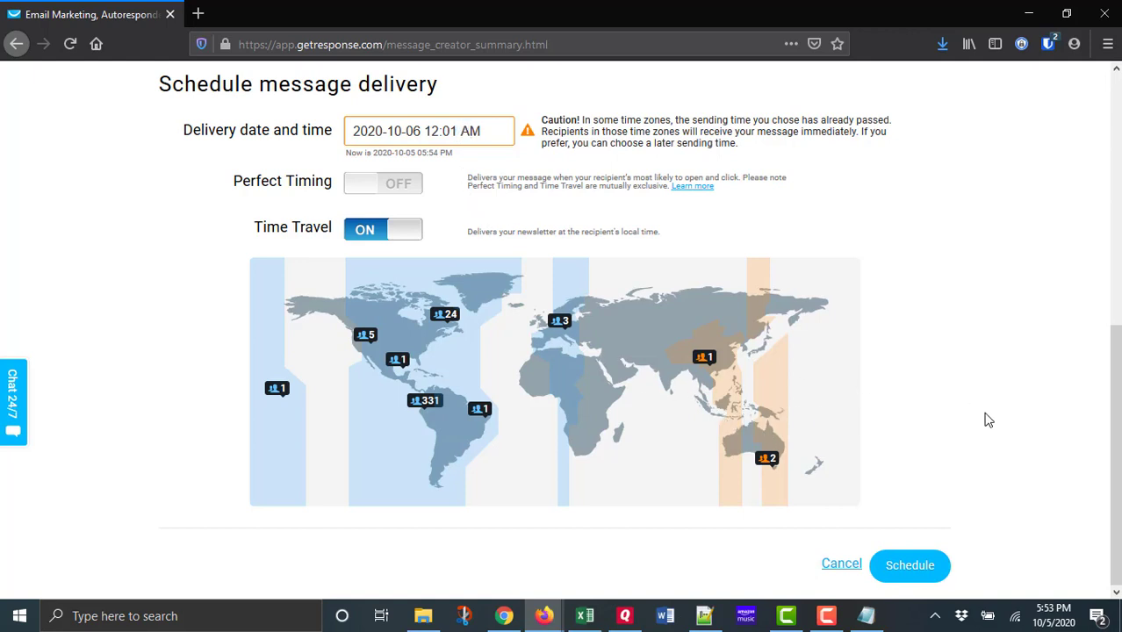
{"action": "scroll", "coordinate": [991, 420], "scroll_direction": "up", "scroll_amount": 2}
{"action": "left_click", "coordinate": [414, 395]}
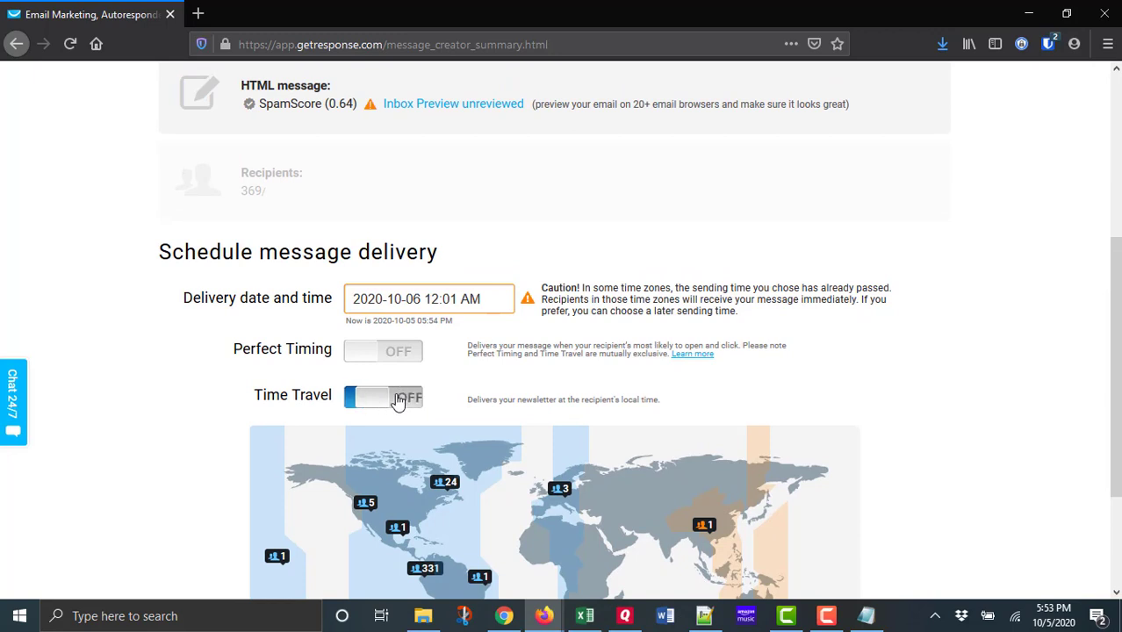
{"action": "left_click", "coordinate": [371, 440]}
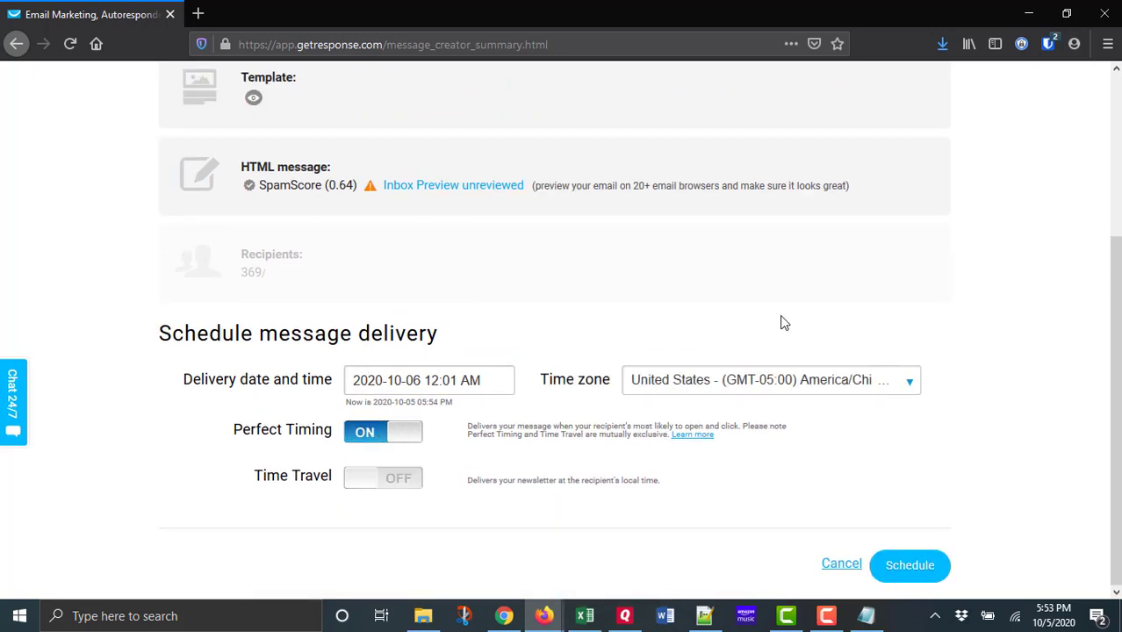
Schedule the "Wrong!" message for delivery with the chosen date and Perfect Timing.
{"action": "left_click", "coordinate": [913, 571]}
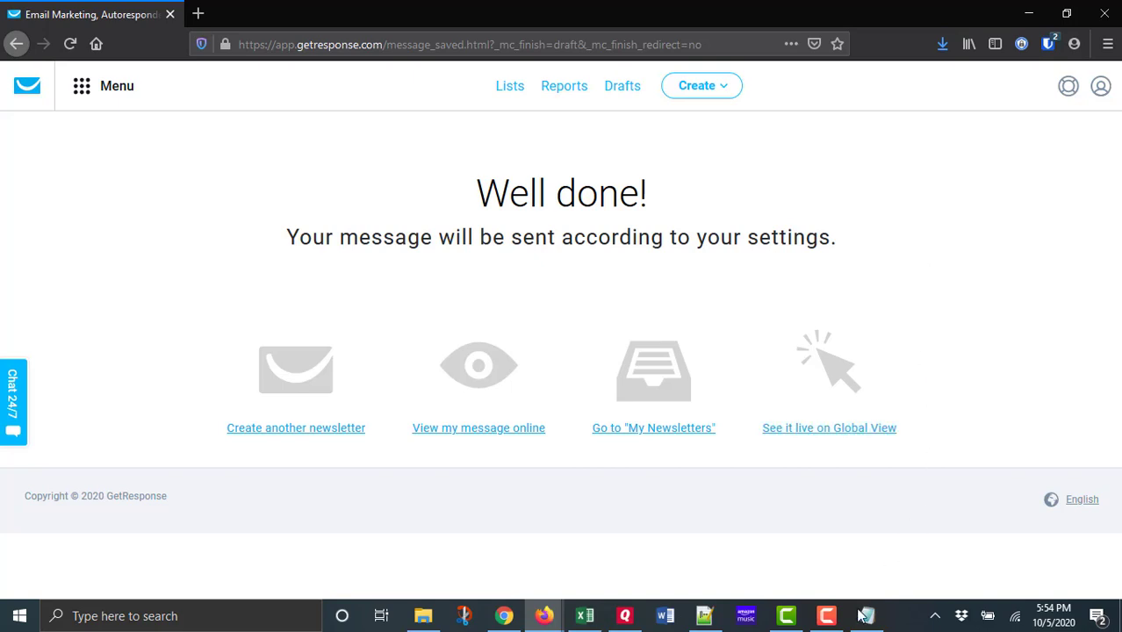
{"action": "mouse_move", "coordinate": [826, 623]}
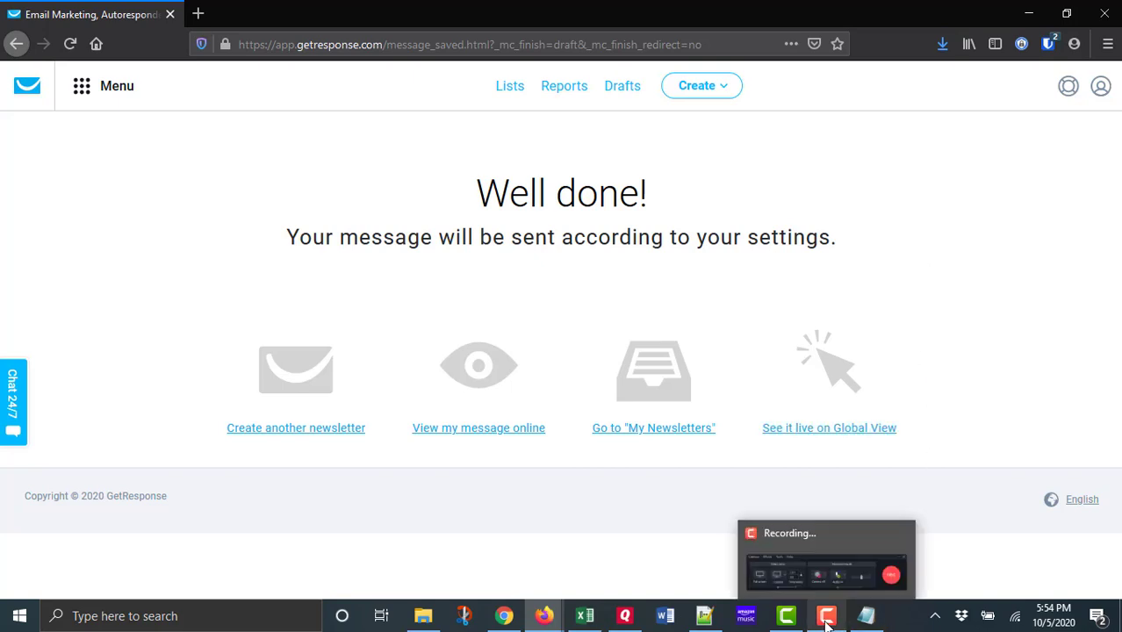